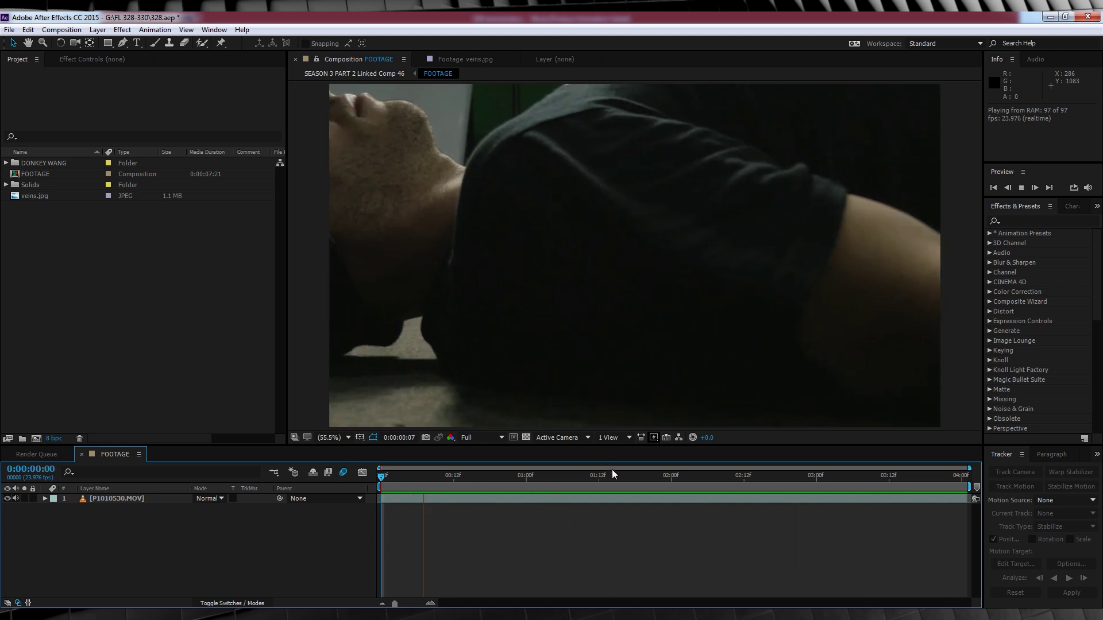
Scrub the timeline to about 0:00:03:05 and select veins.jpg in the Project panel.
left_click_drag(470, 475, 363, 482)
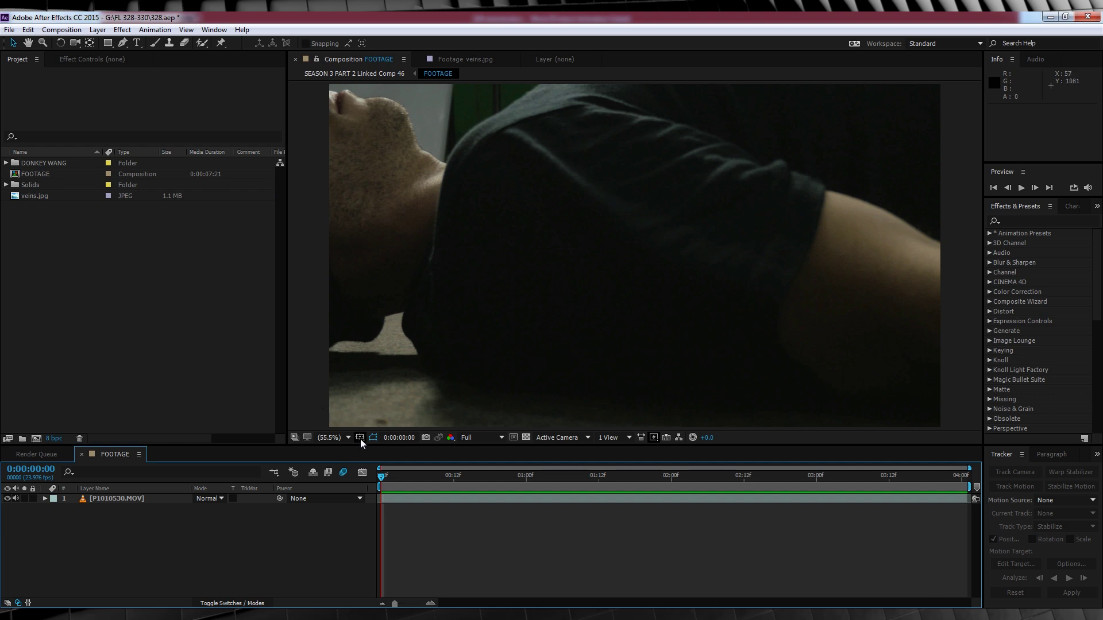
left_click_drag(594, 476, 846, 475)
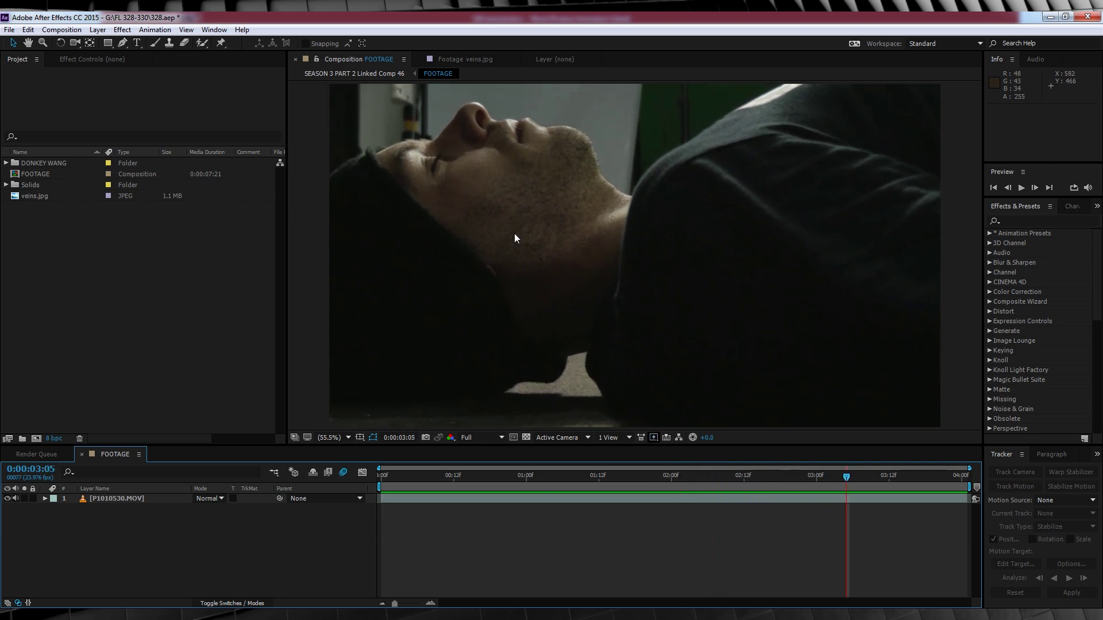
left_click(35, 197)
Add veins.jpg above the footage in Add blending mode and nudge it up-left.
left_click_drag(89, 374, 105, 501)
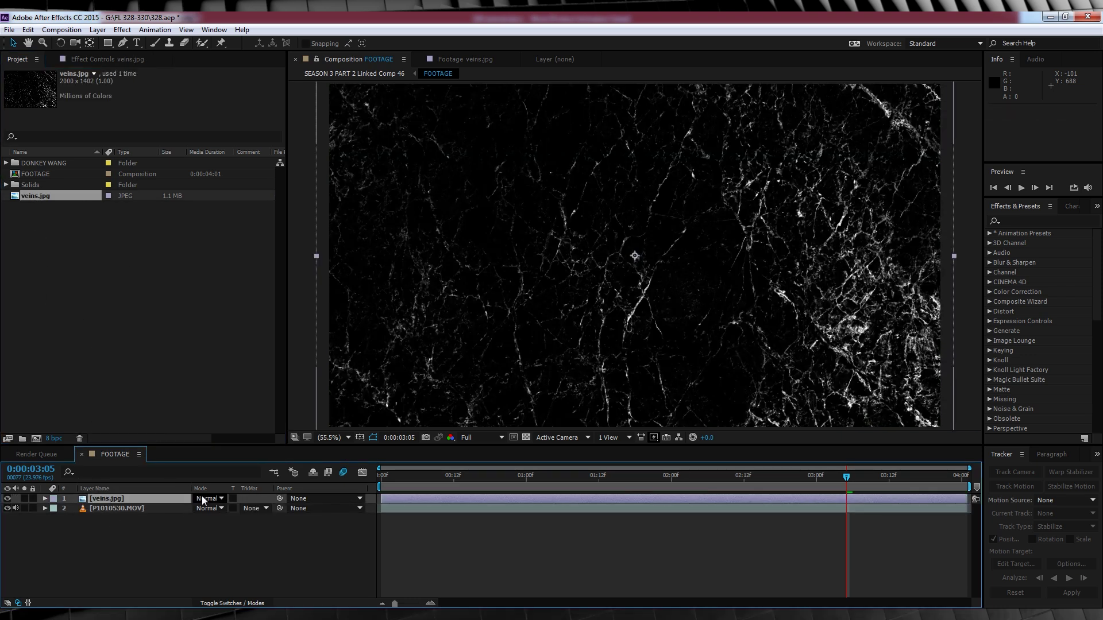
left_click(210, 499)
left_click(270, 224)
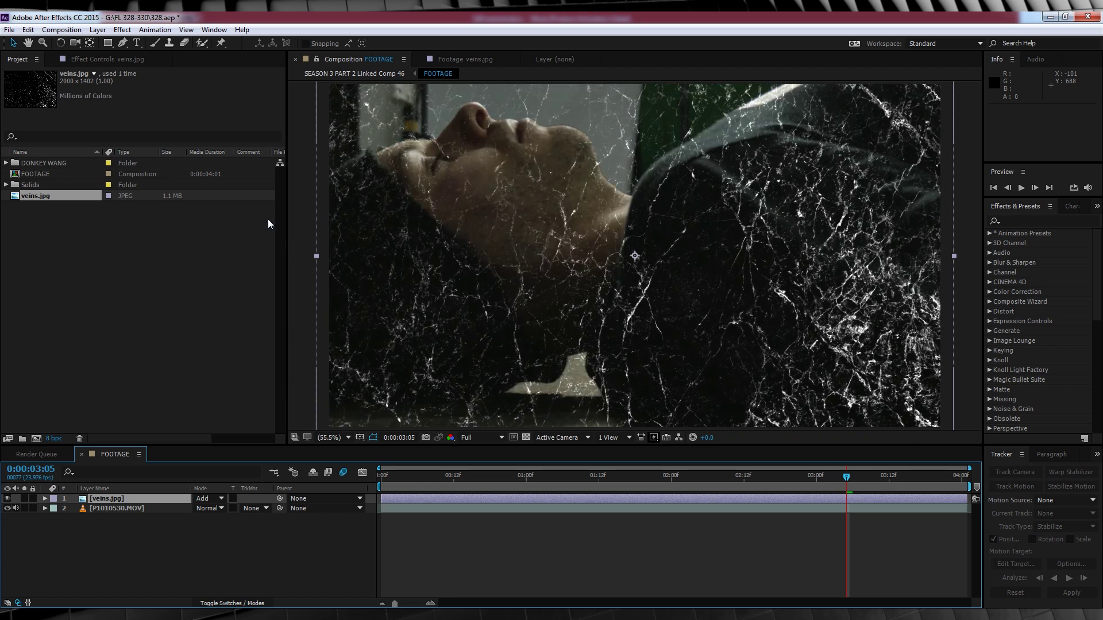
left_click_drag(586, 284, 517, 251)
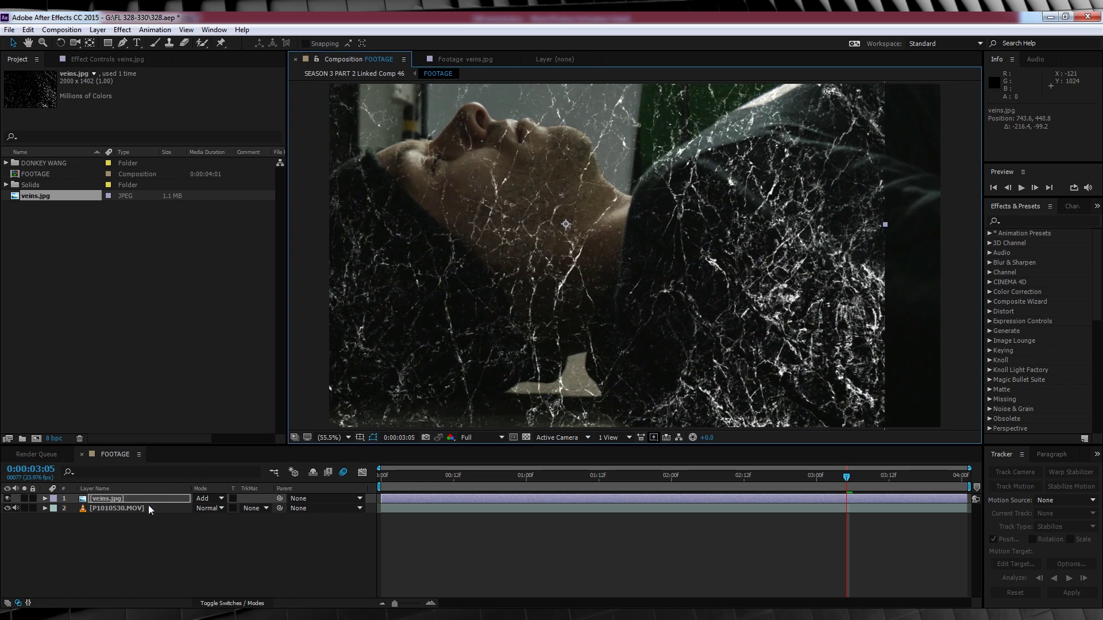
Scale the veins to 82.5%, rotate them -66°, and position them over the jaw and neck.
key("s")
left_click(213, 507)
key("Return")
type("r")
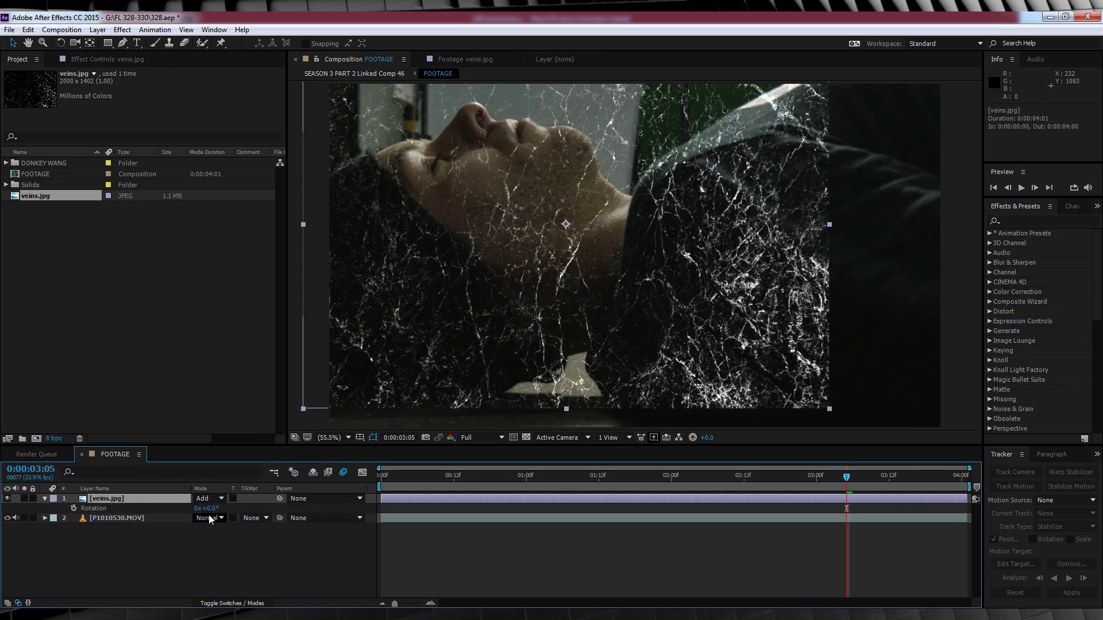
type("-66")
key("Return")
left_click_drag(603, 266, 492, 204)
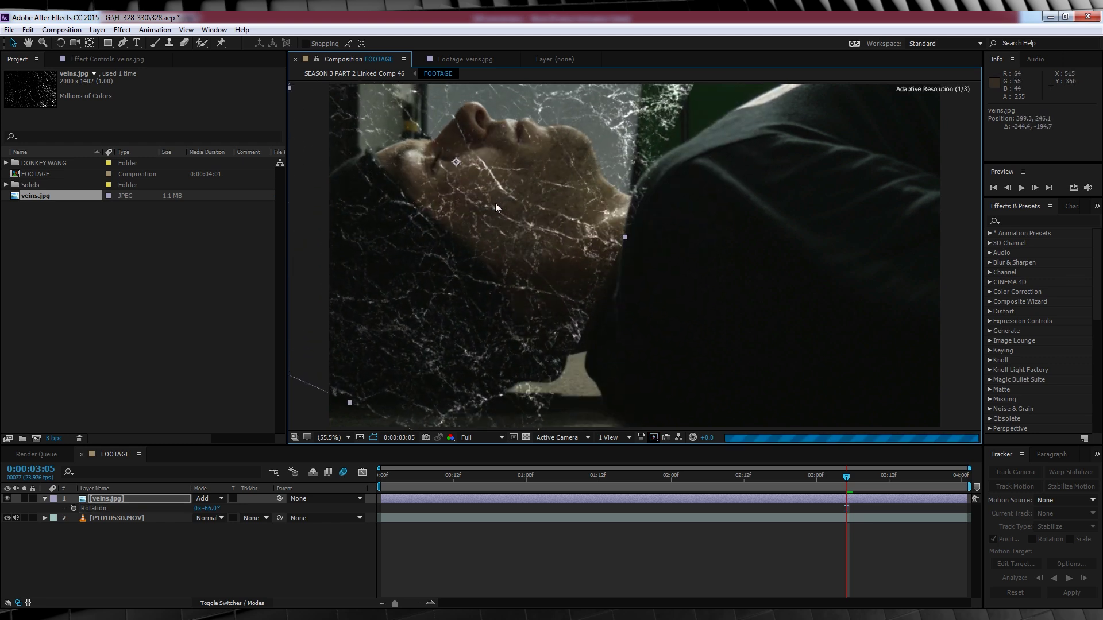
left_click_drag(542, 241, 536, 255)
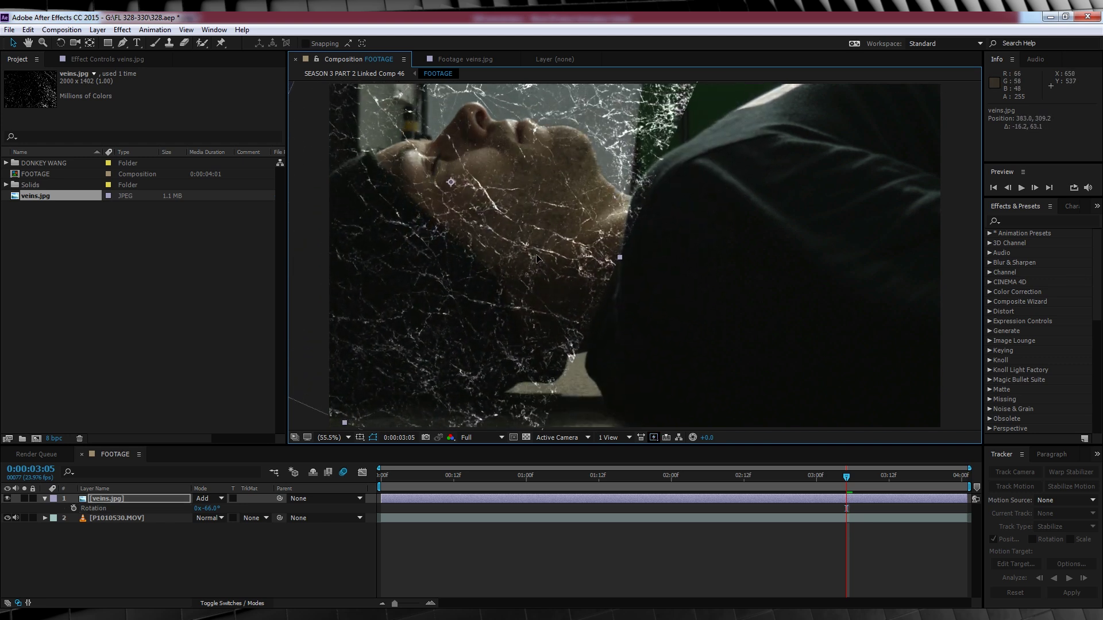
Draw a closed Pen mask around the jaw and neck on the veins layer.
left_click(120, 43)
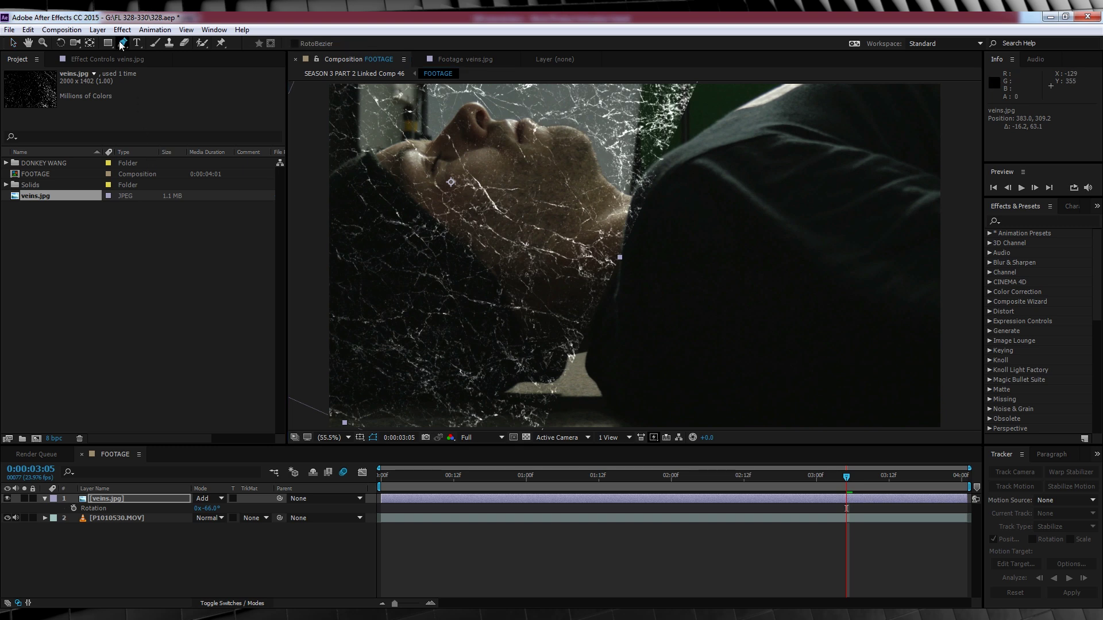
left_click(423, 182)
left_click(436, 191)
left_click(450, 200)
left_click(486, 202)
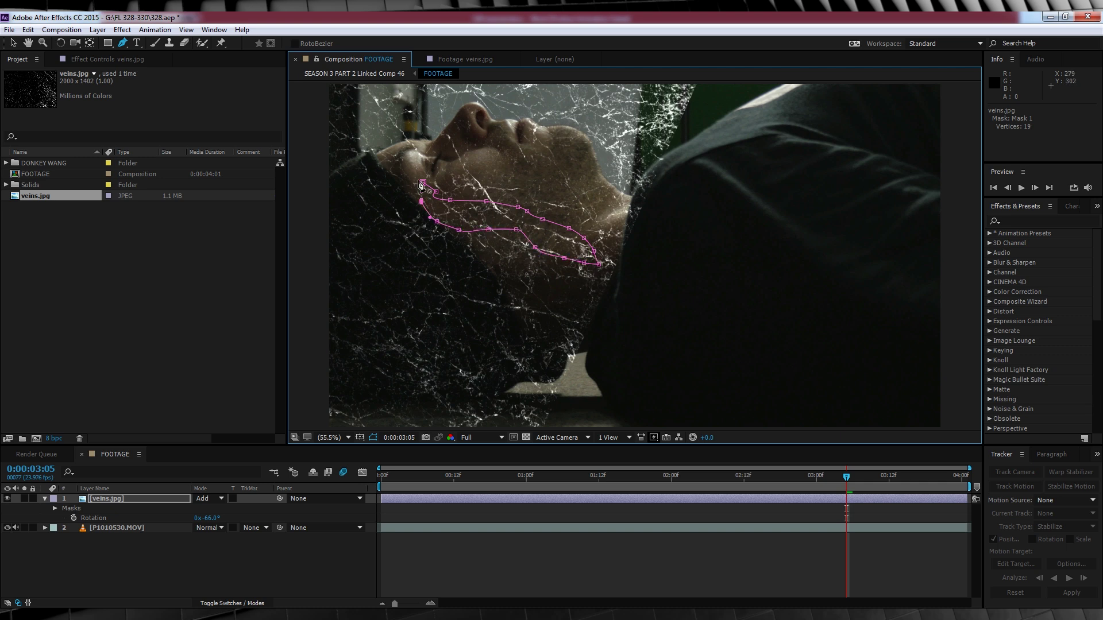
left_click(423, 183)
left_click(509, 234)
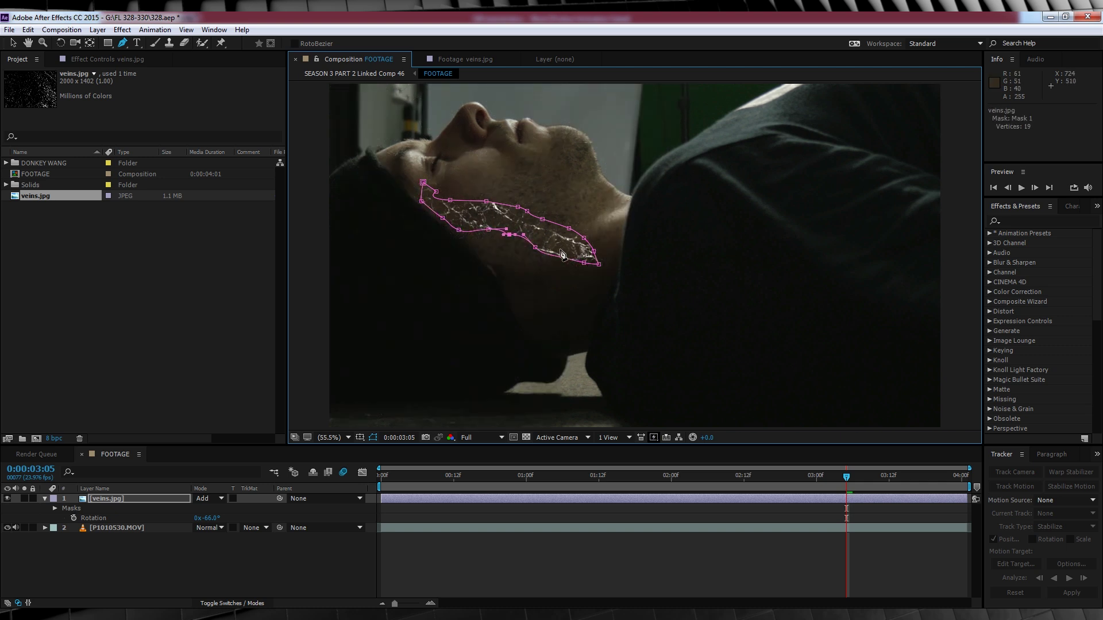
left_click(563, 254)
Feather the veins mask by 75 pixels and parent the veins layer to P1010530.MOV.
left_click(113, 501)
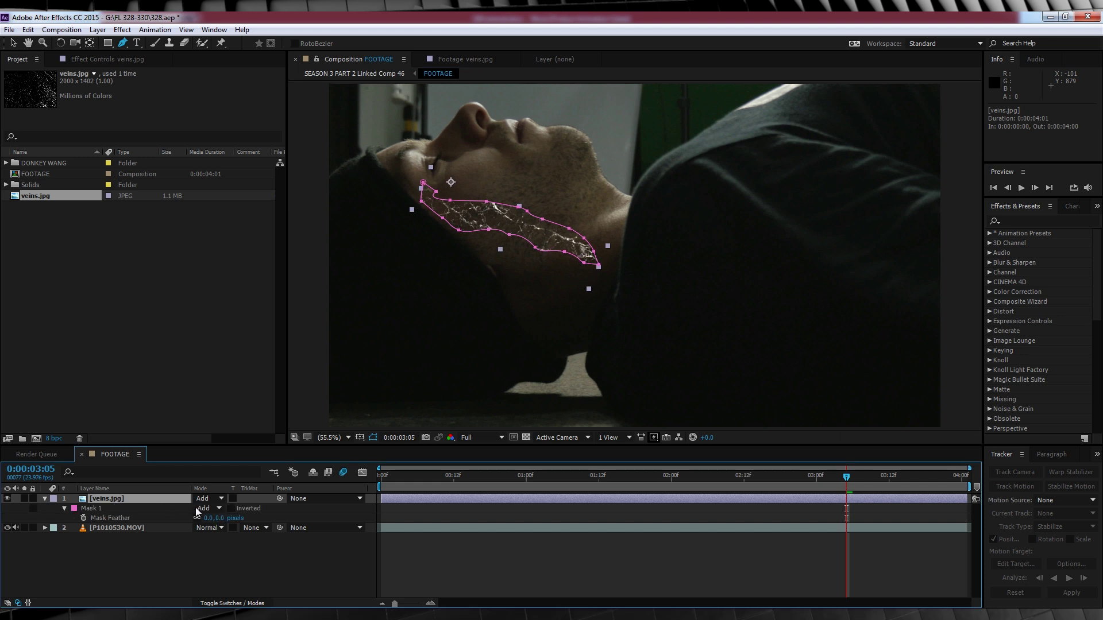
type("75")
key("Return")
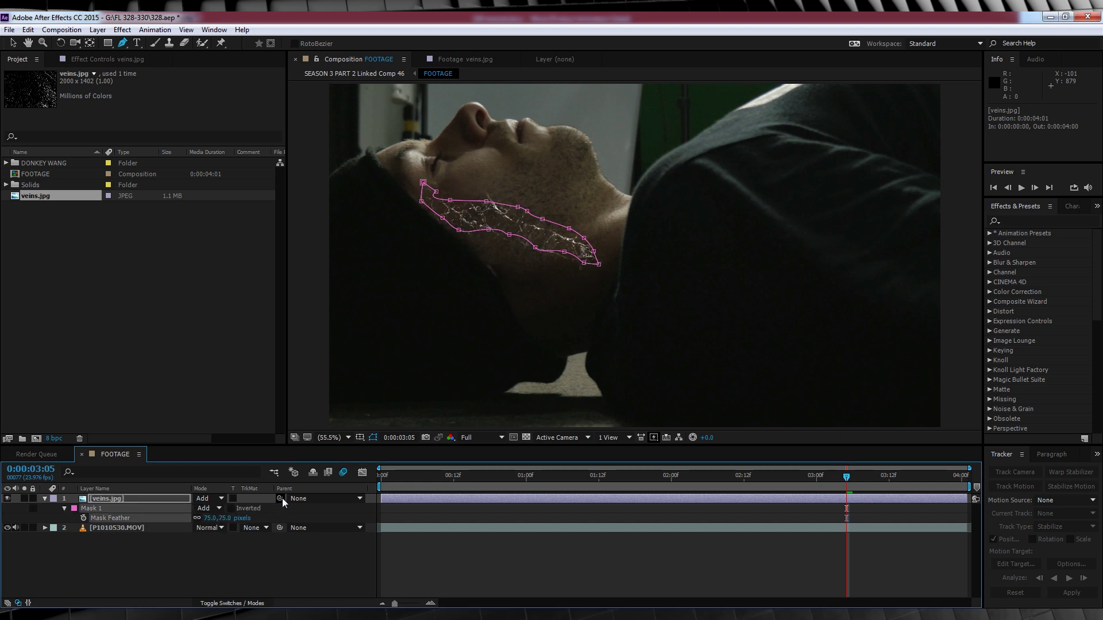
left_click_drag(235, 509, 134, 533)
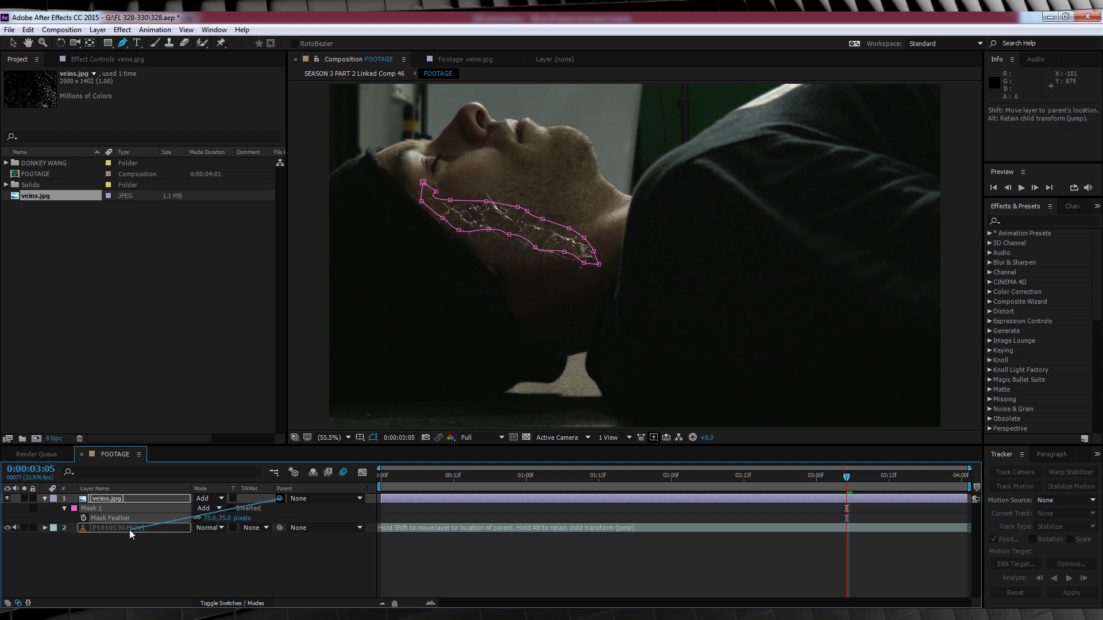
left_click_drag(132, 532, 133, 532)
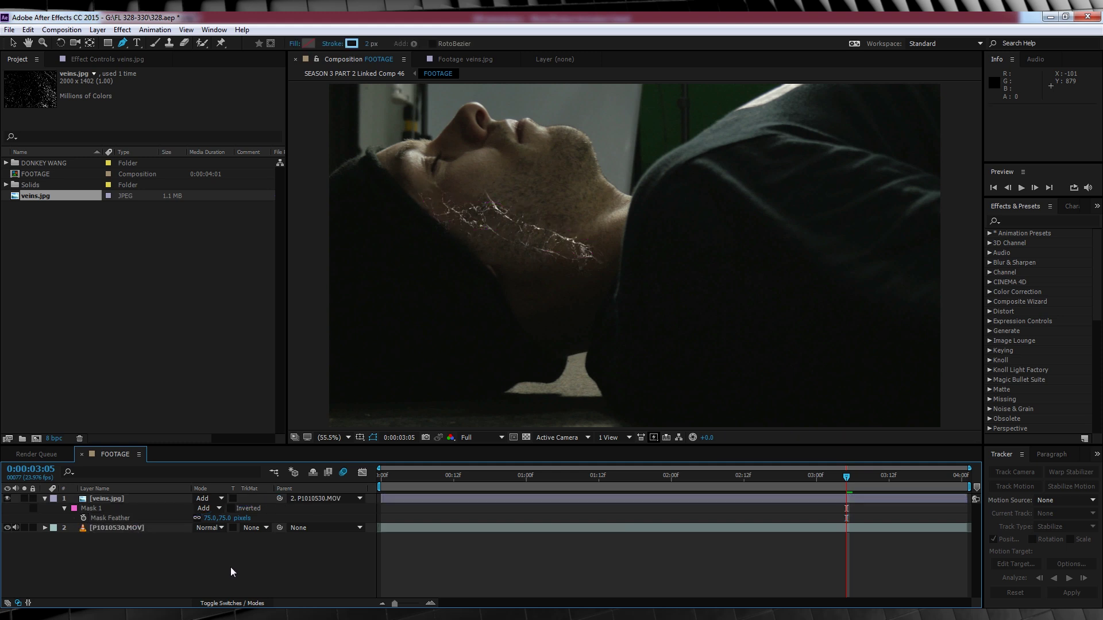
left_click(260, 603)
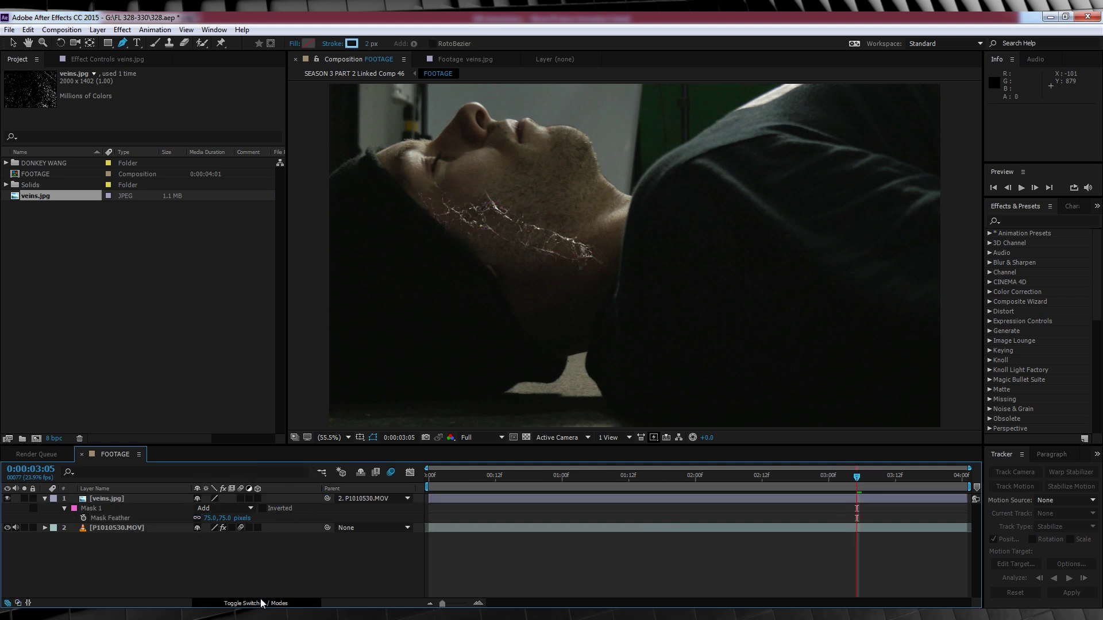
Preview the masked veins from the start of the clip.
left_click(427, 484)
key("space")
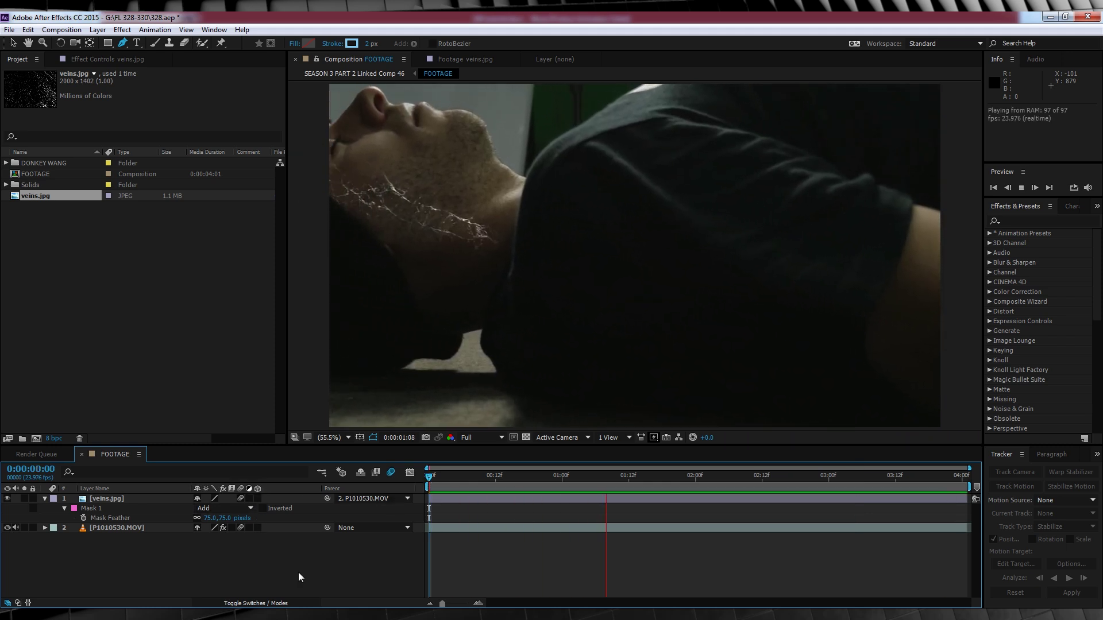
key("space")
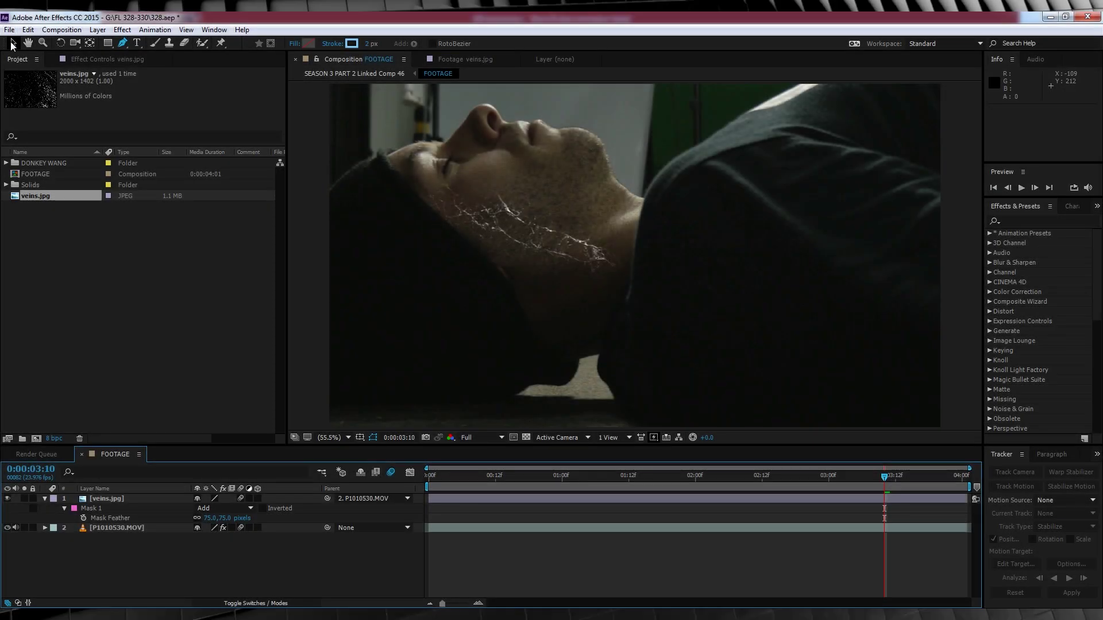
Duplicate P1010530.MOV, move the copy to the top, and set its opacity to 38%.
left_click(12, 43)
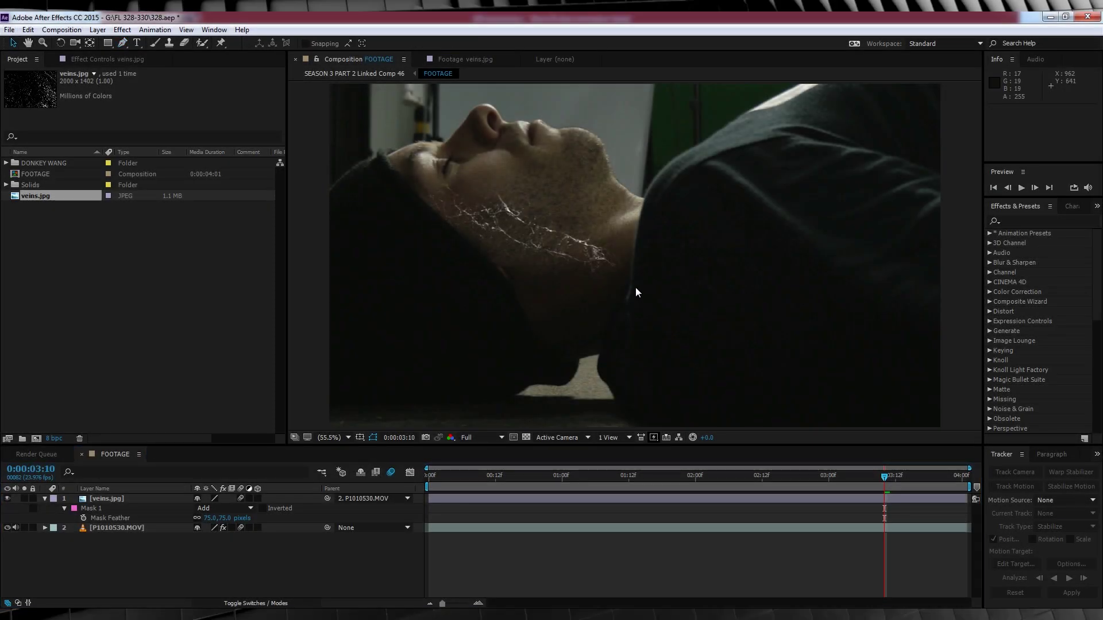
left_click(197, 577)
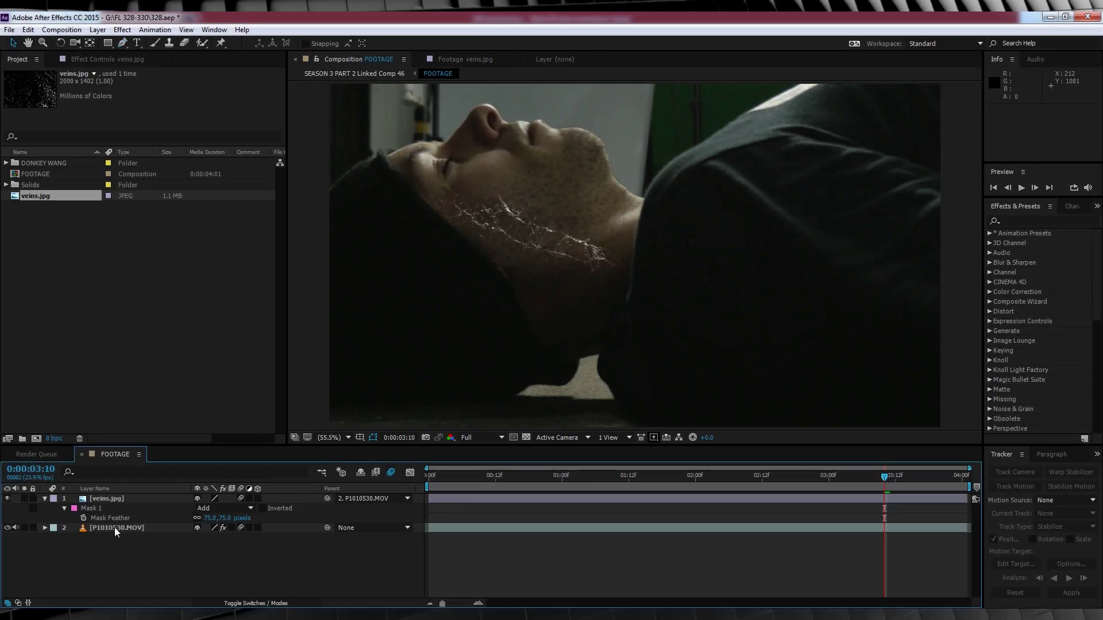
left_click(115, 528)
key("ctrl+d")
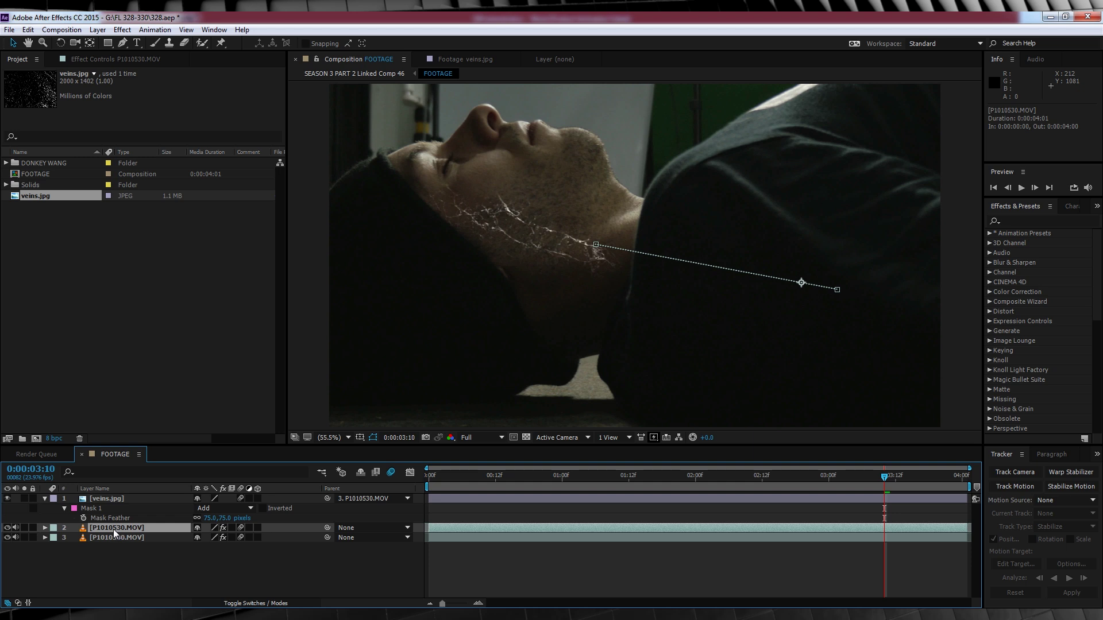
left_click_drag(115, 533, 115, 501)
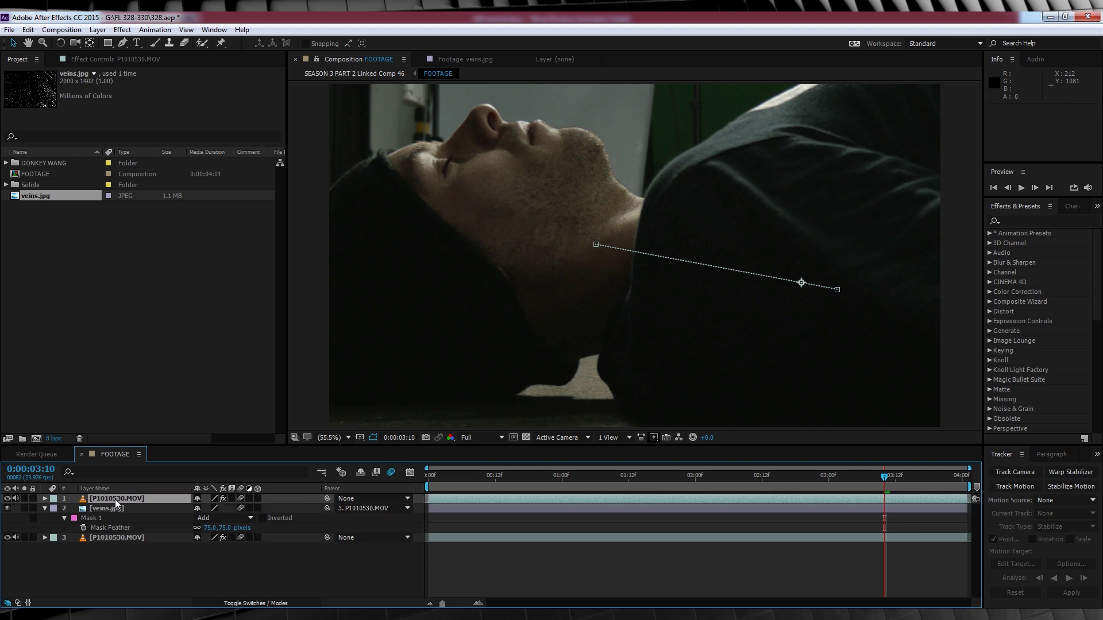
key("t")
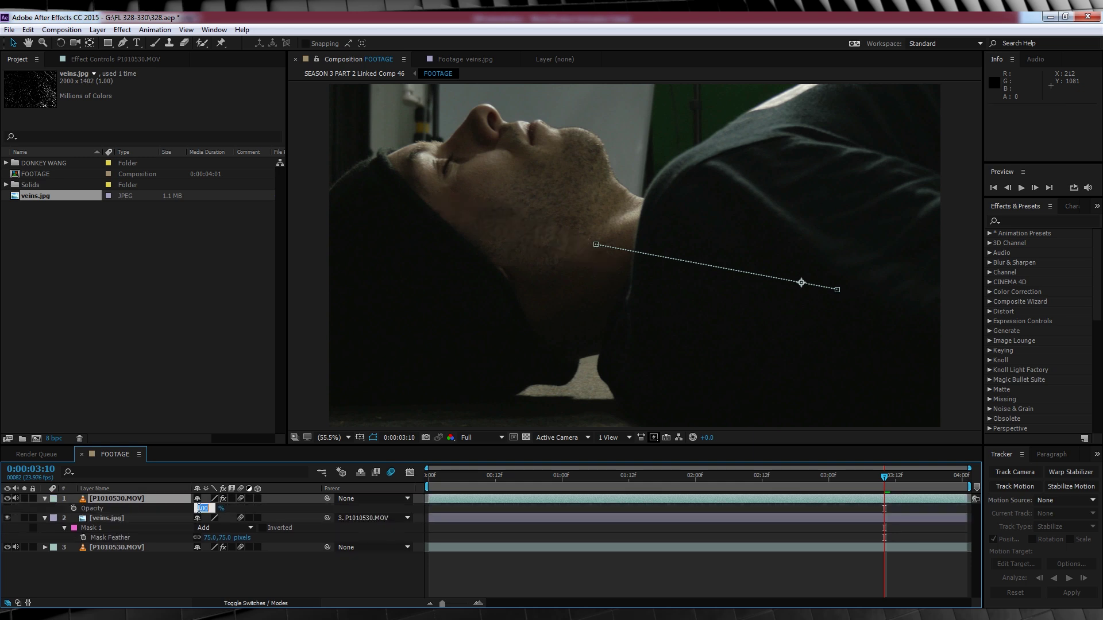
type("38")
key("Return")
left_click(276, 571)
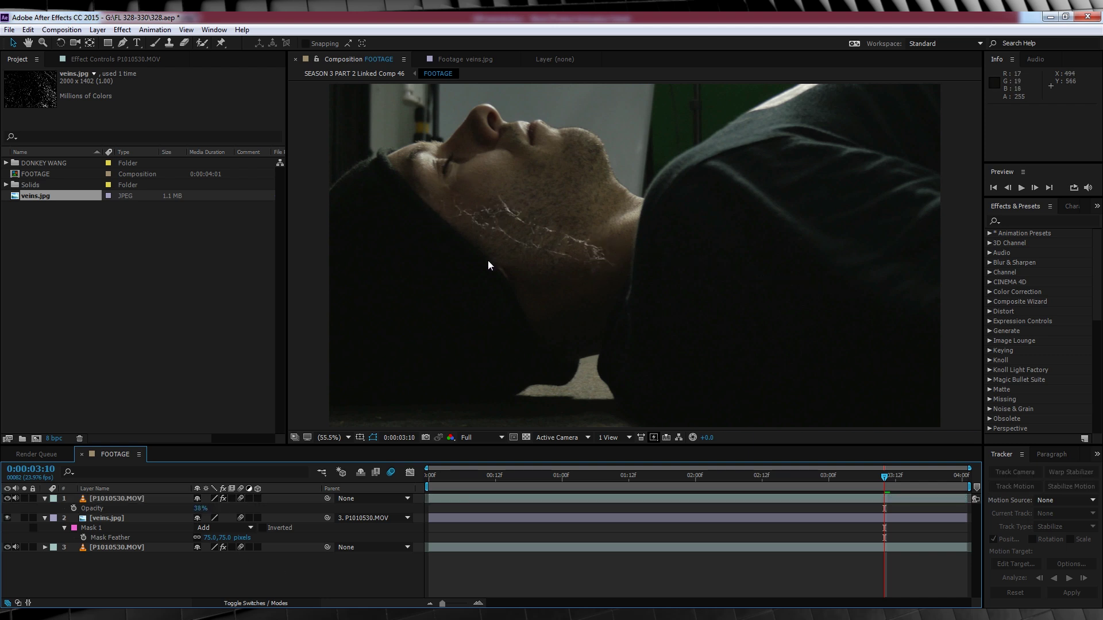
Duplicate the masked veins layer, move the copy to the top, and apply Glow.
left_click(102, 519)
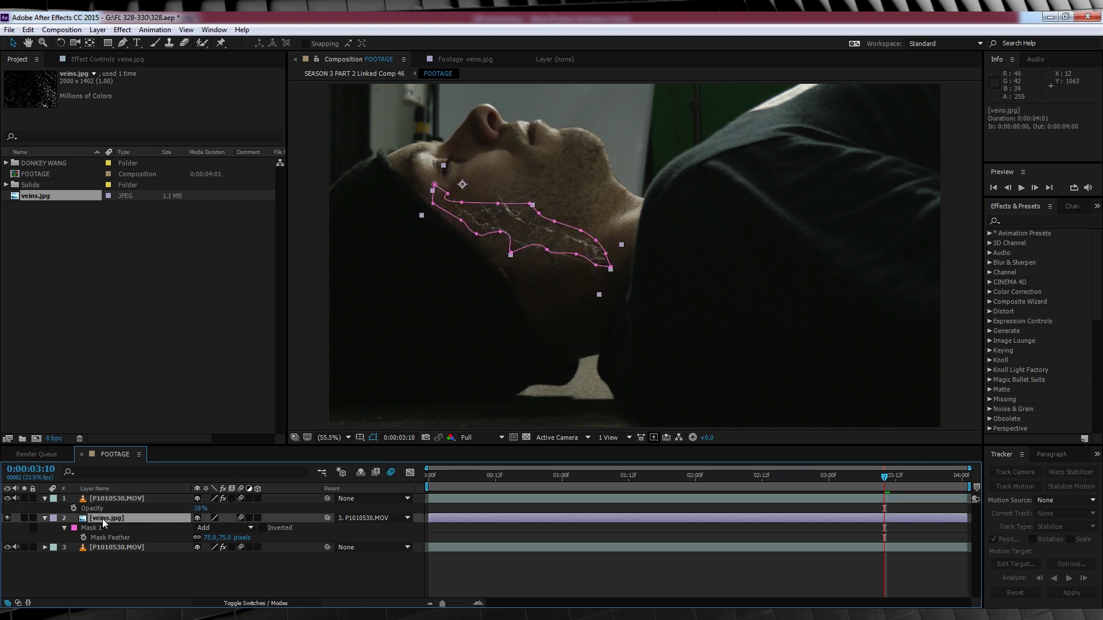
key("ctrl+d")
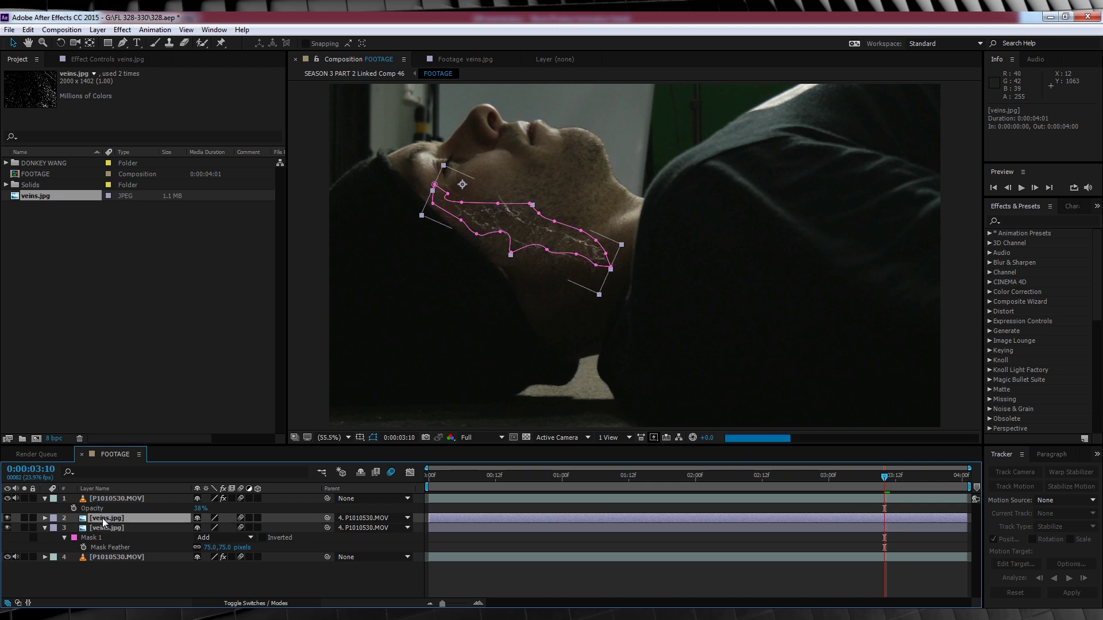
left_click_drag(103, 518, 109, 501)
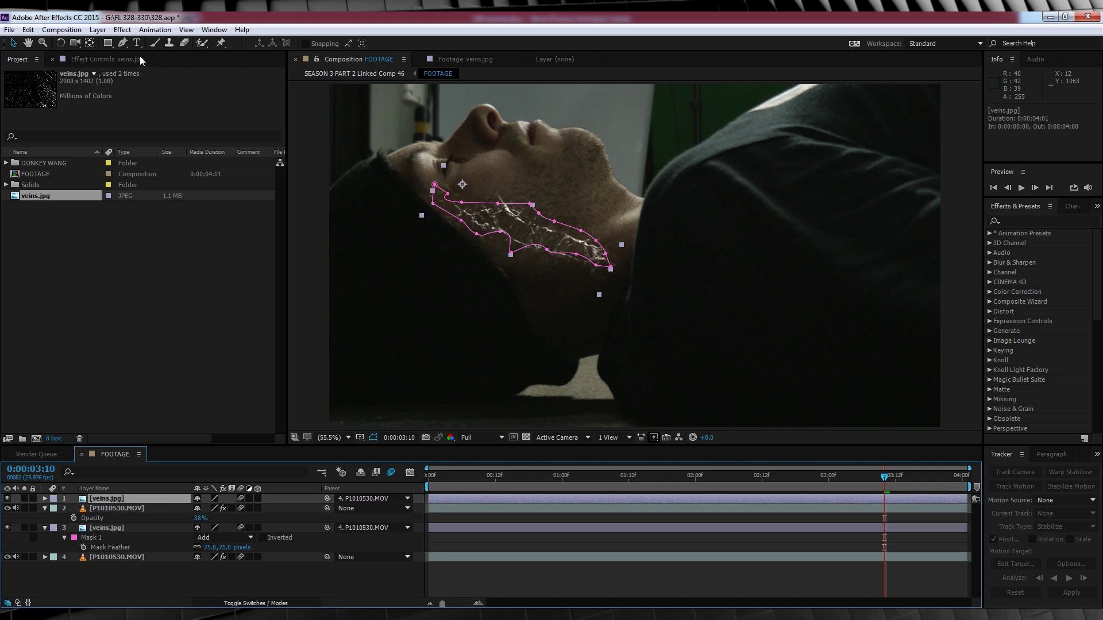
left_click(121, 29)
mouse_move(170, 409)
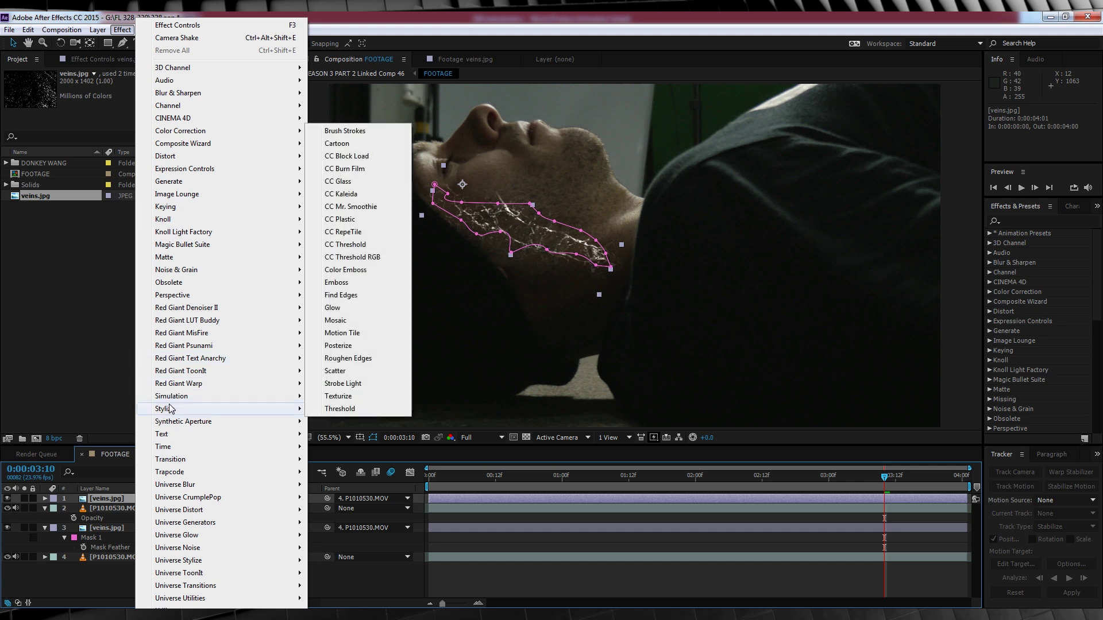
left_click(341, 309)
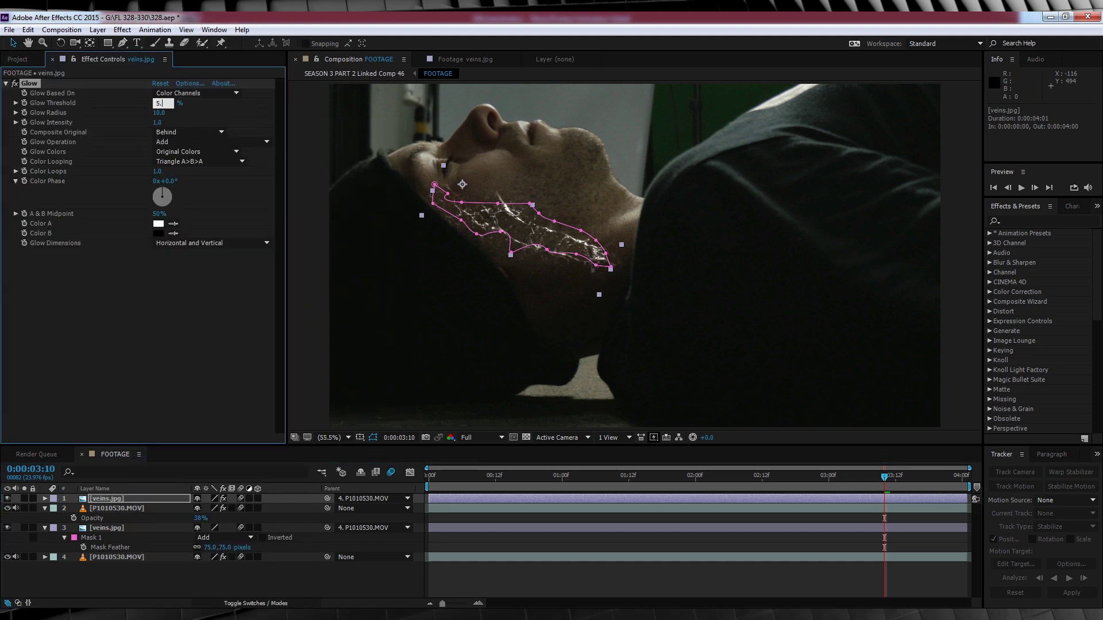
Set Glow Threshold to 5.9%, Radius to 30, and Glow Colors to A & B Colors.
key("Return")
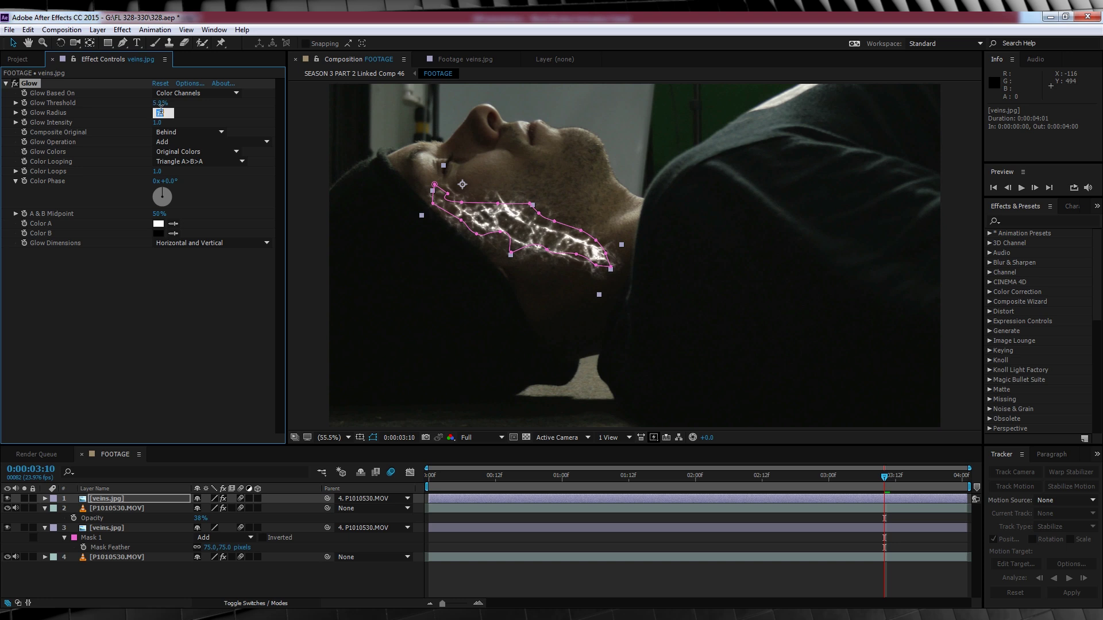
type("30")
key("Return")
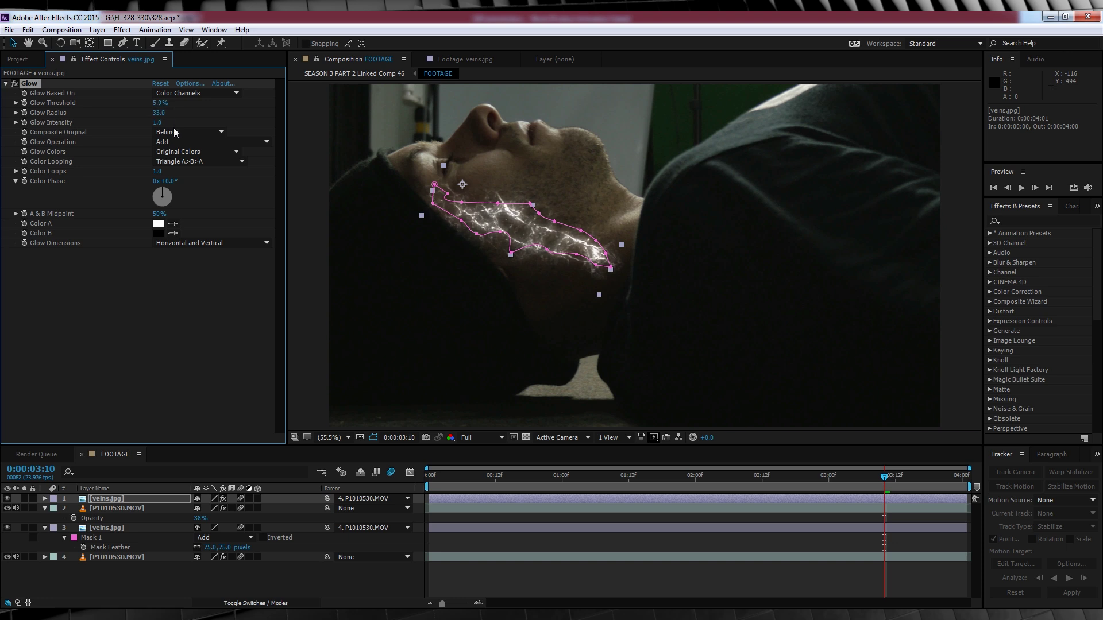
left_click(188, 152)
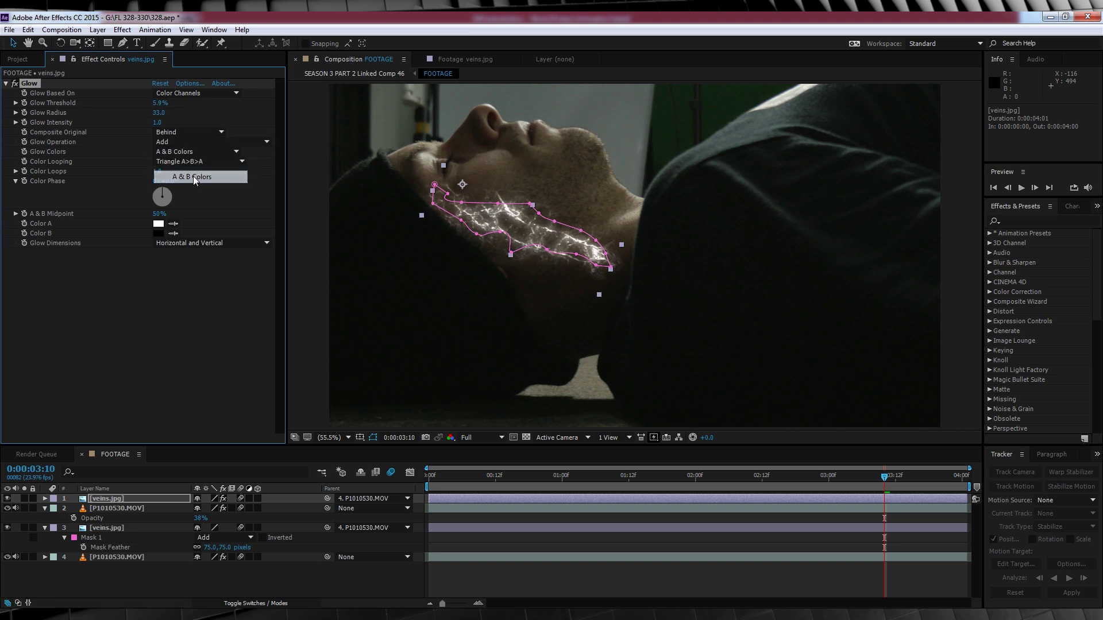
left_click(183, 163)
Set Glow Color A to pure red FF0000 and Color B to dark red.
left_click(157, 224)
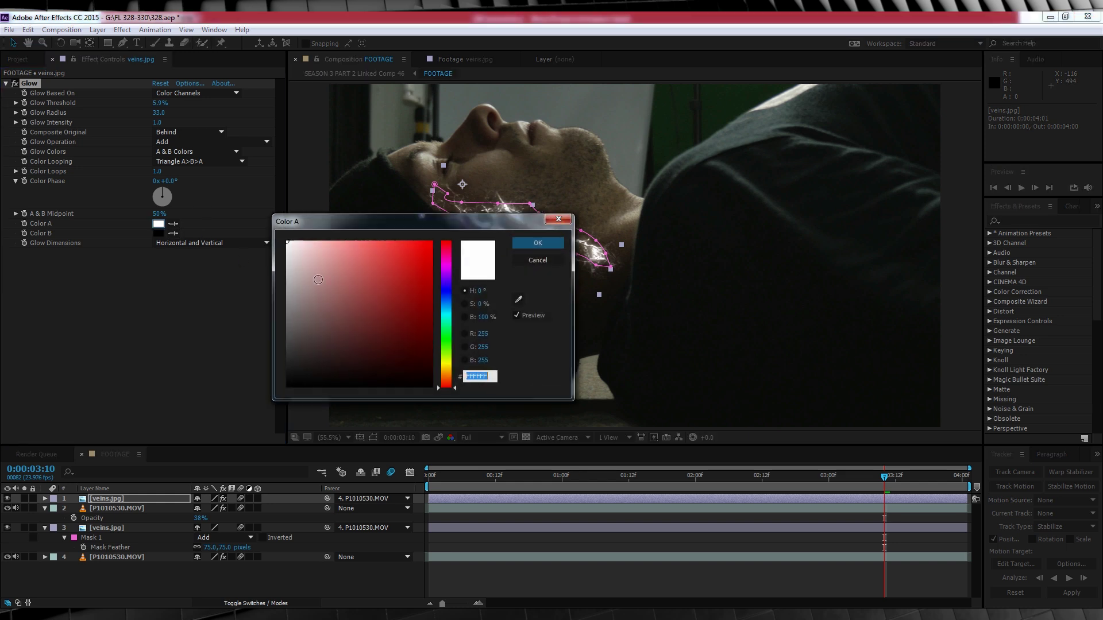
left_click_drag(418, 263, 432, 242)
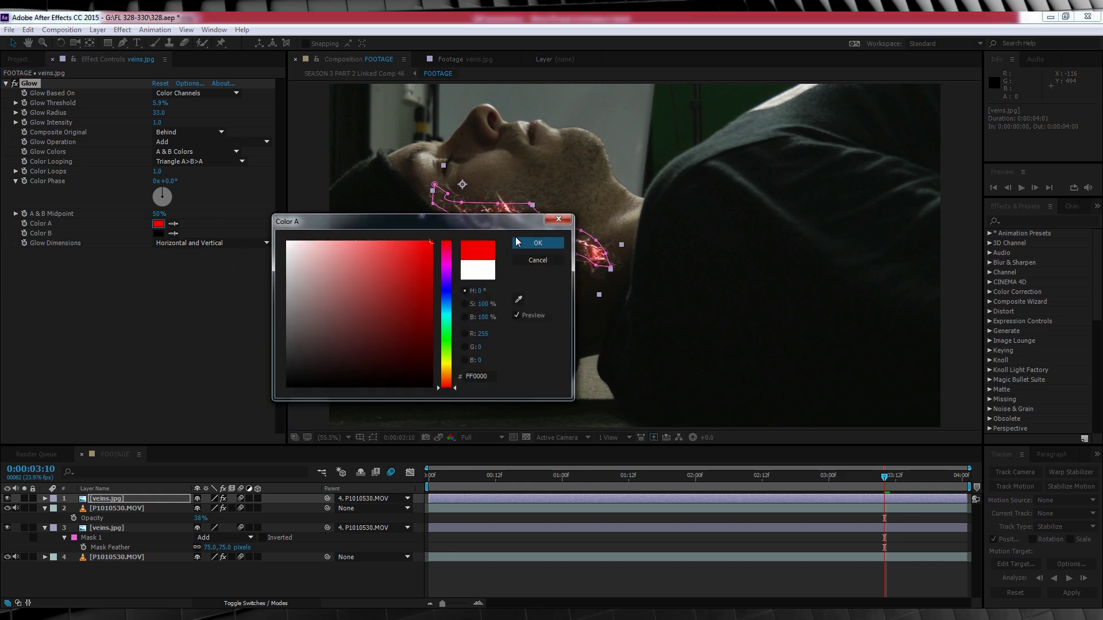
left_click(555, 246)
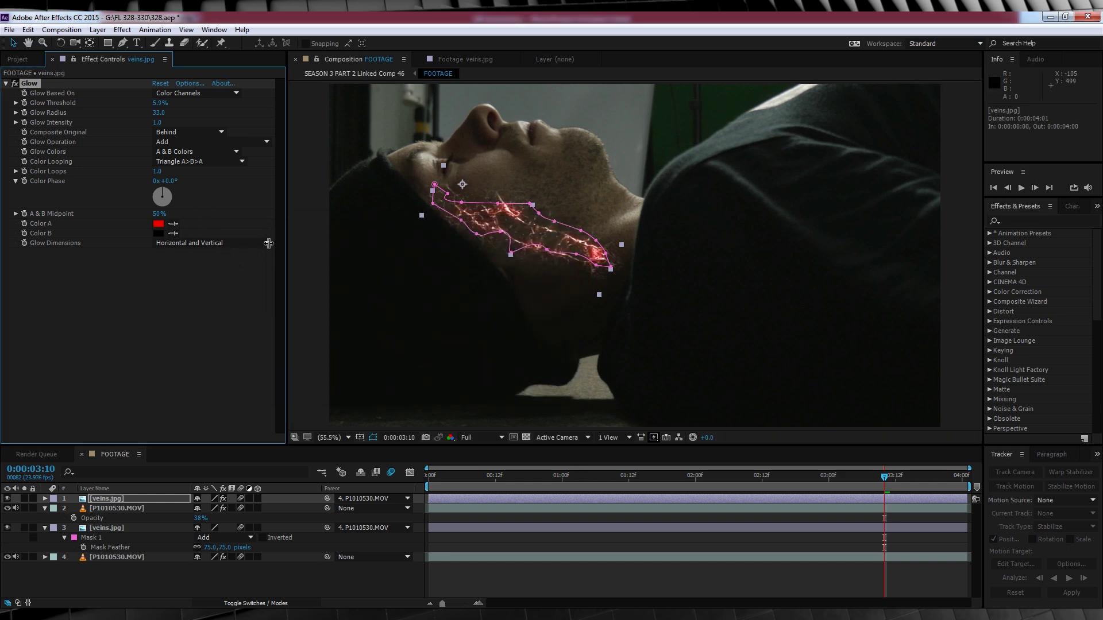
left_click(159, 233)
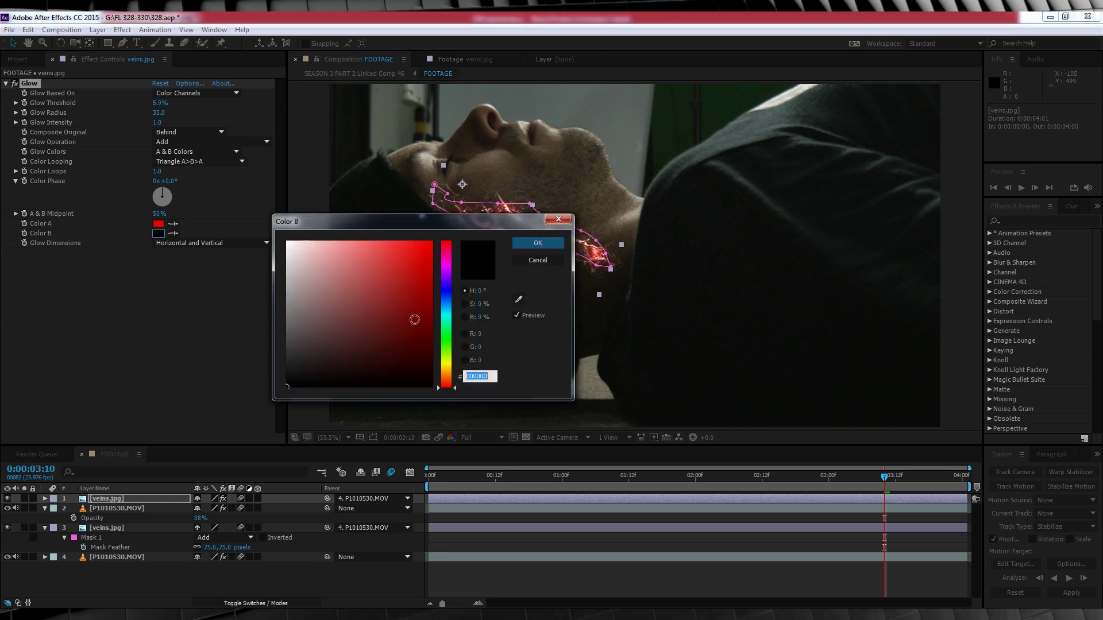
left_click(401, 341)
left_click(537, 246)
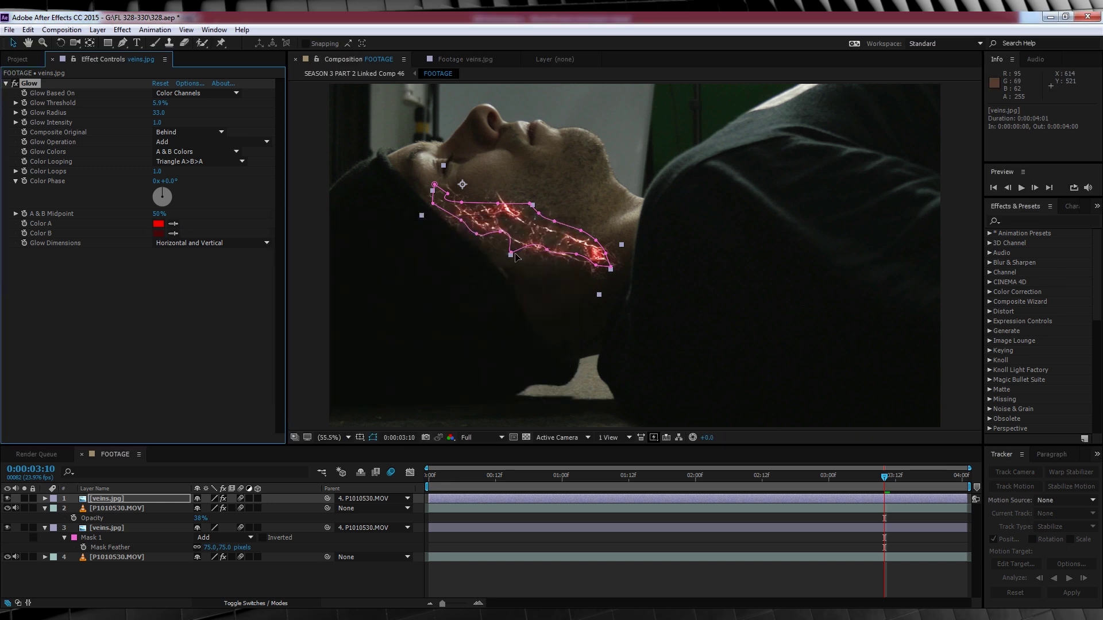
left_click(200, 327)
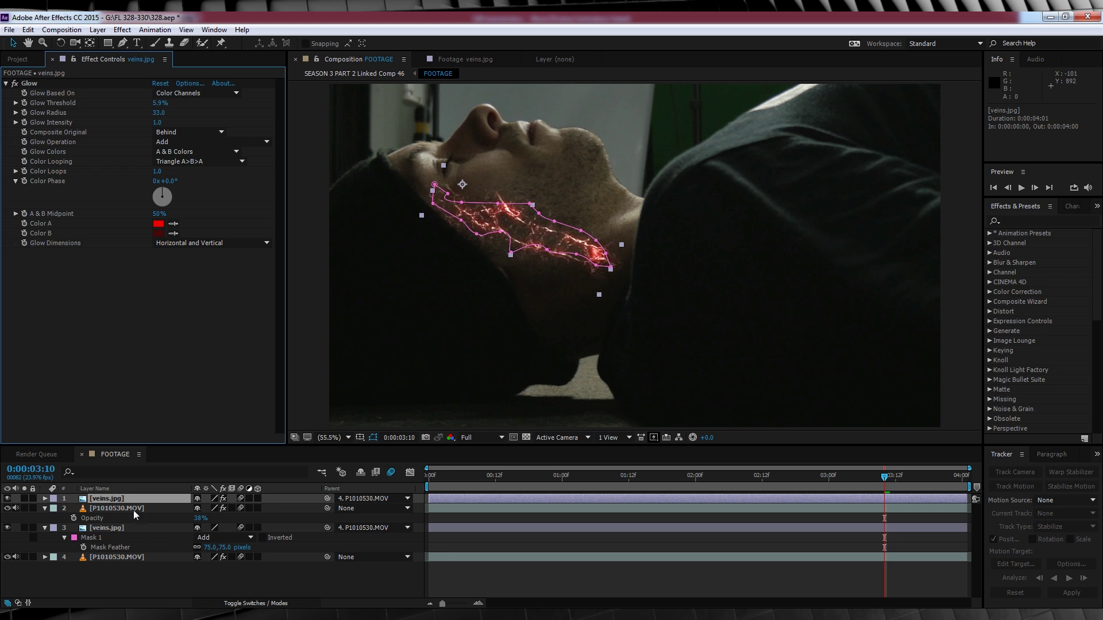
Soften the glowing veins copy with Fast Blur, then select the bottom footage layer.
left_click(109, 500)
left_click(122, 30)
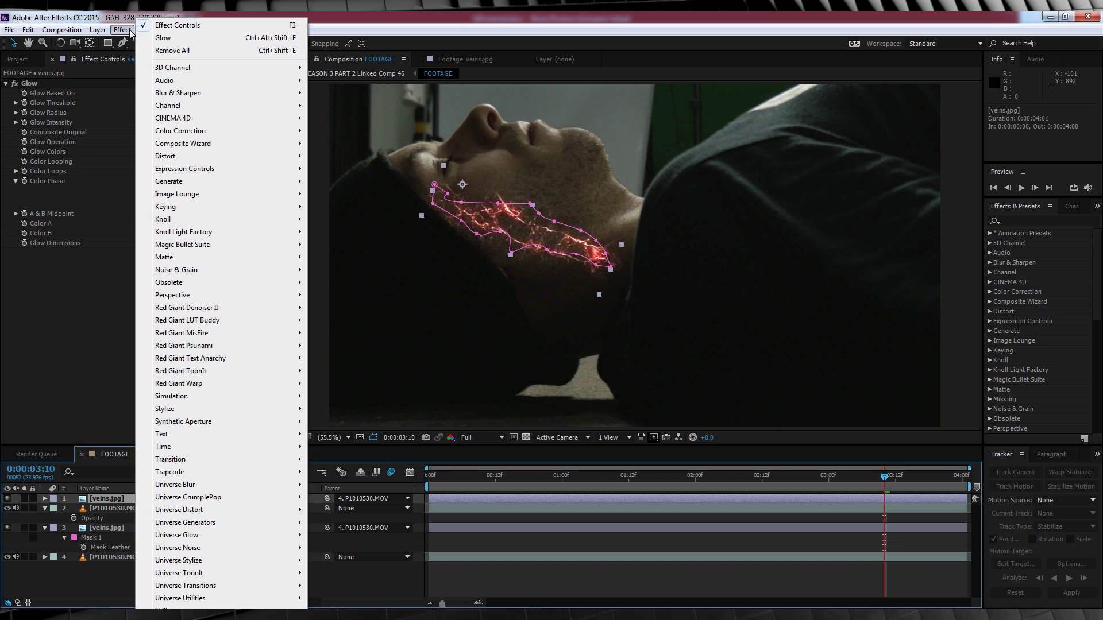
mouse_move(164, 93)
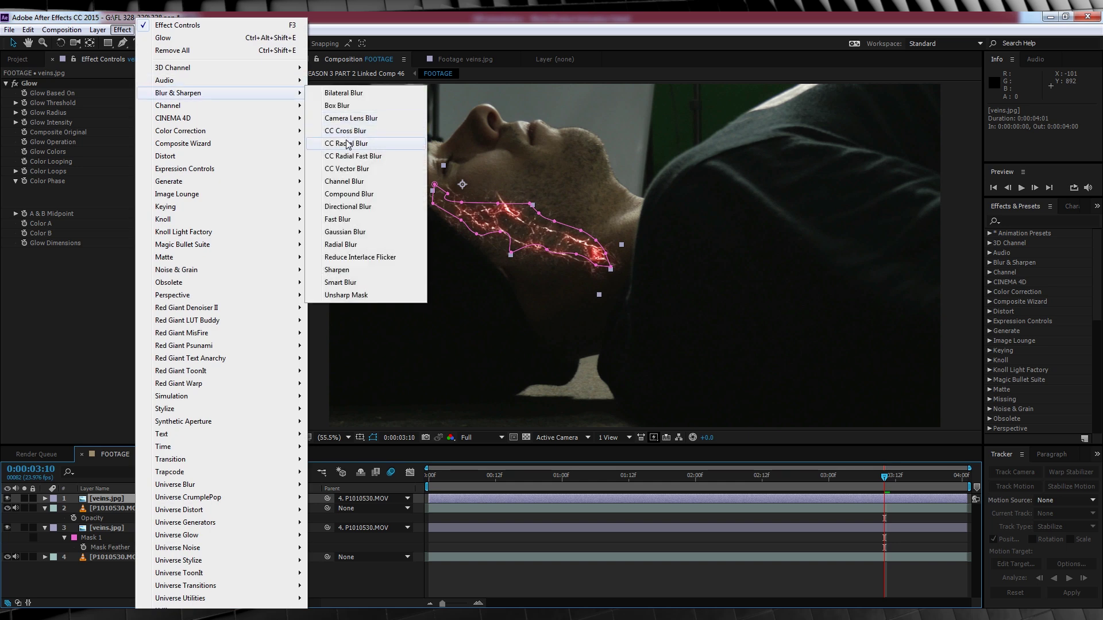
left_click(348, 221)
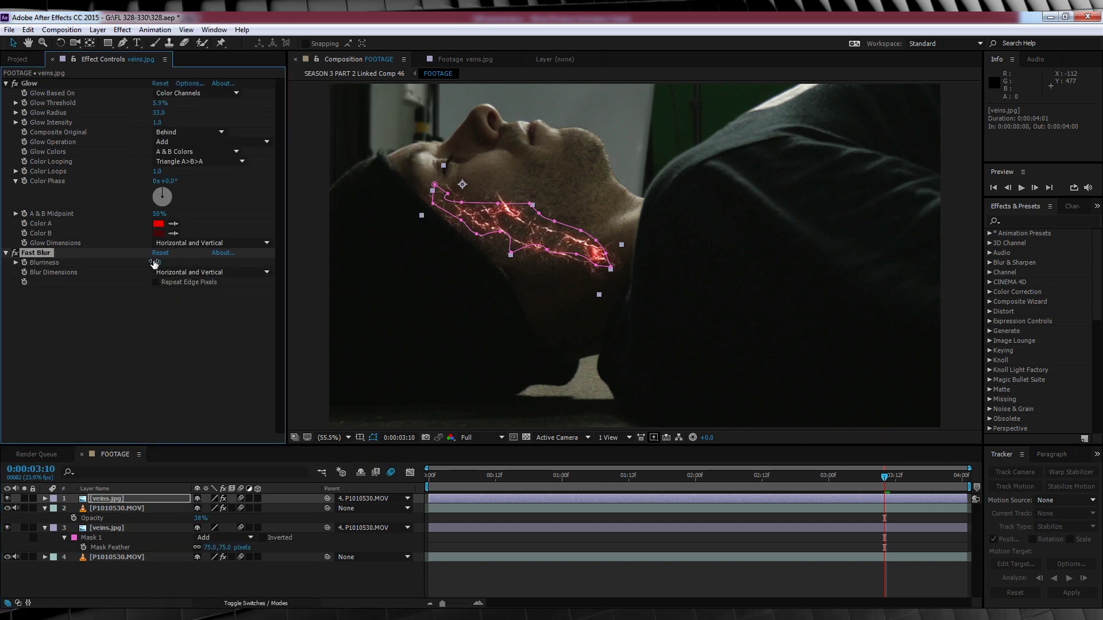
type("4")
key("Return")
left_click(228, 385)
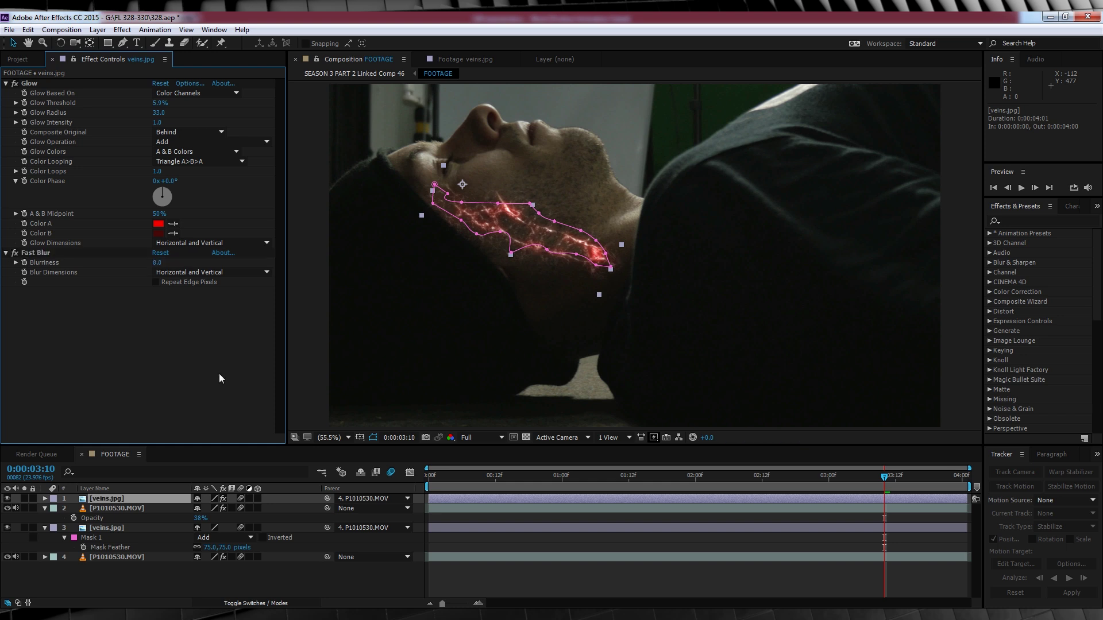
left_click(367, 583)
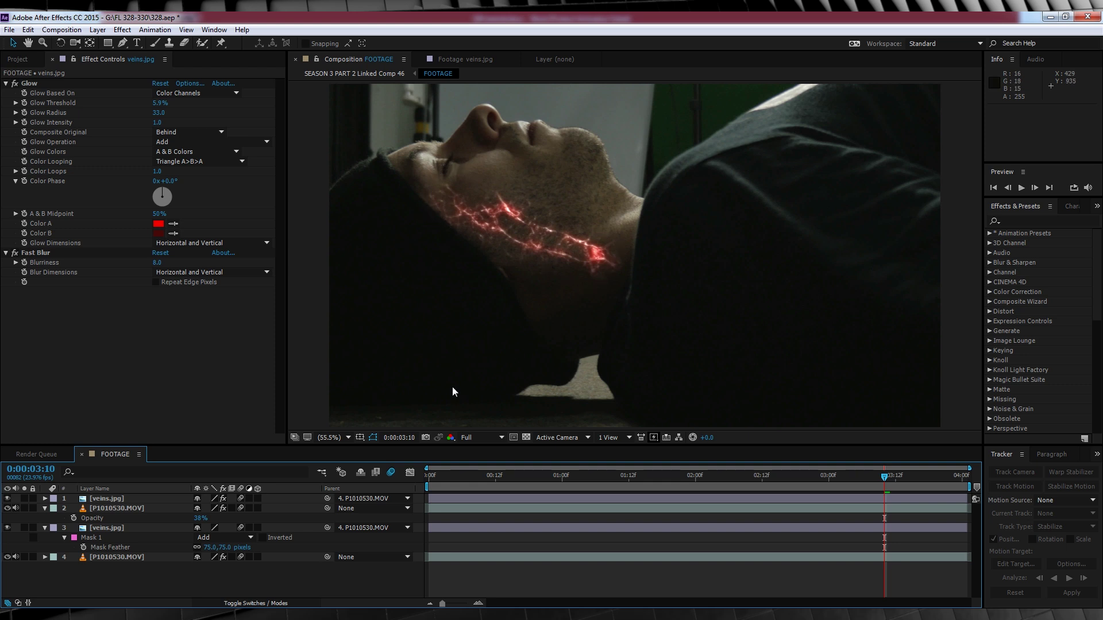
left_click(115, 558)
Duplicate the footage to the top of the stack and draw a Pen mask on the neck.
key("ctrl+d")
left_click_drag(116, 557, 118, 500)
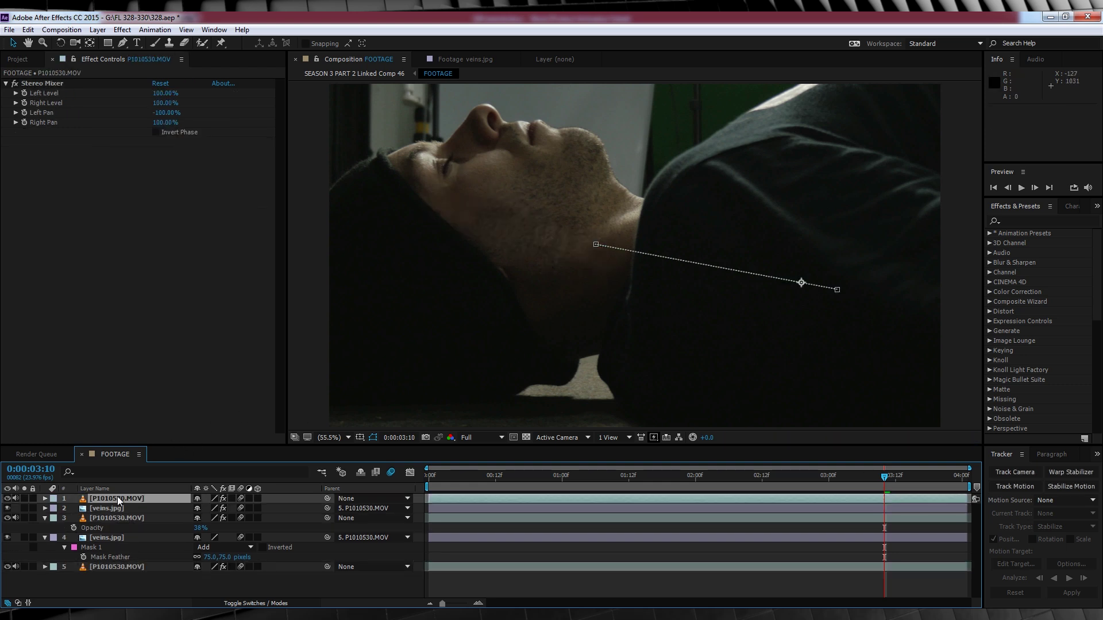
left_click(123, 44)
left_click(615, 221)
left_click(587, 201)
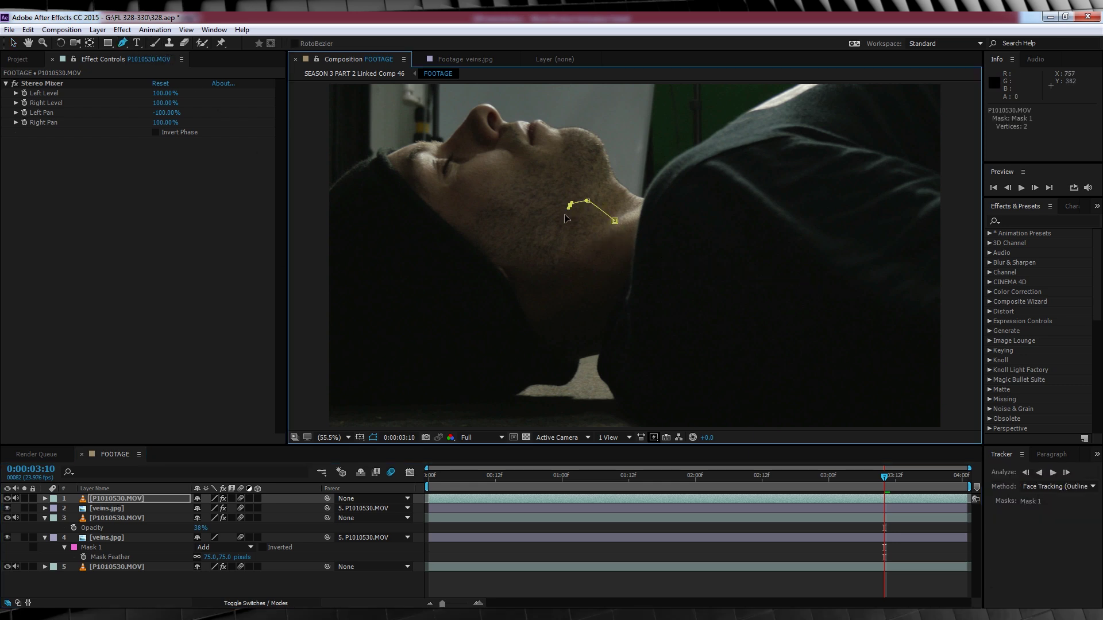
left_click(616, 225)
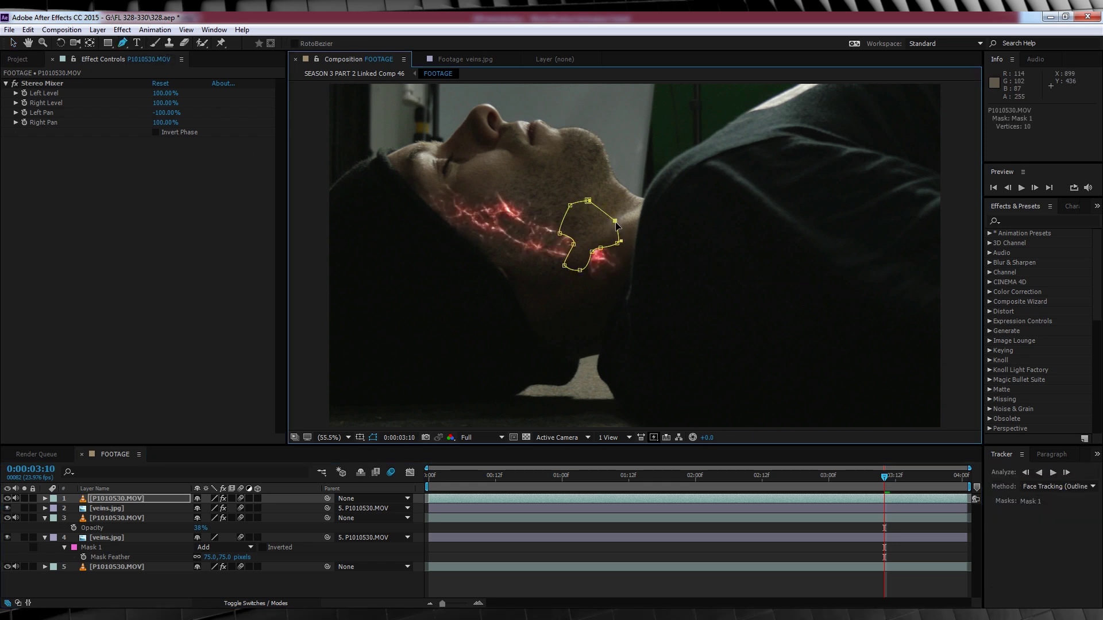
Set Mask 1 on the top footage copy to Subtract with an 80-pixel feather.
left_click(124, 499)
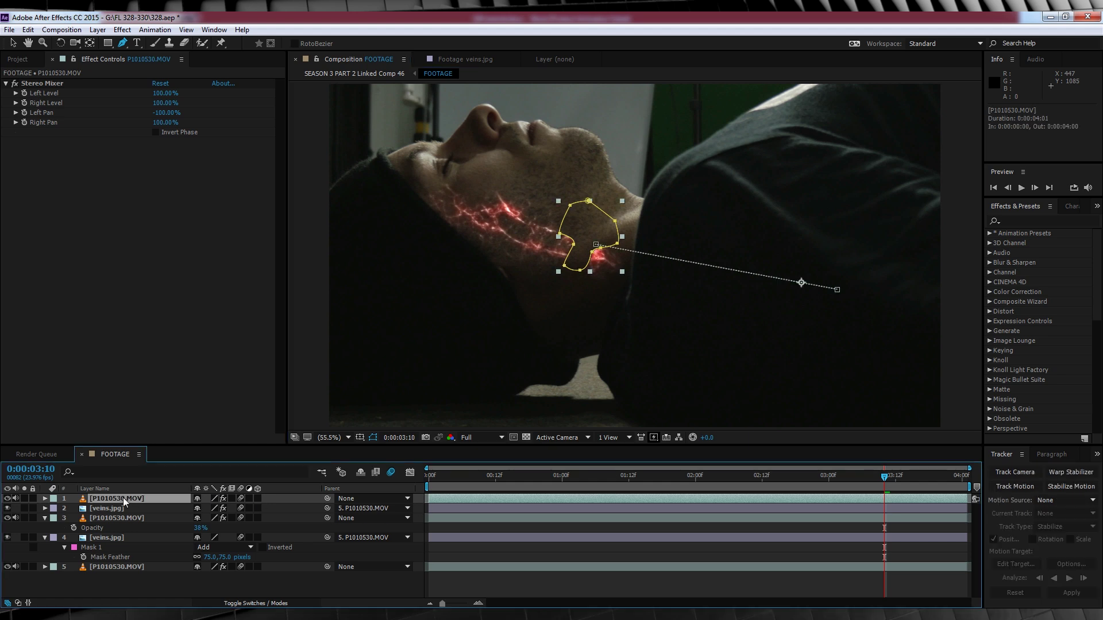
left_click(45, 499)
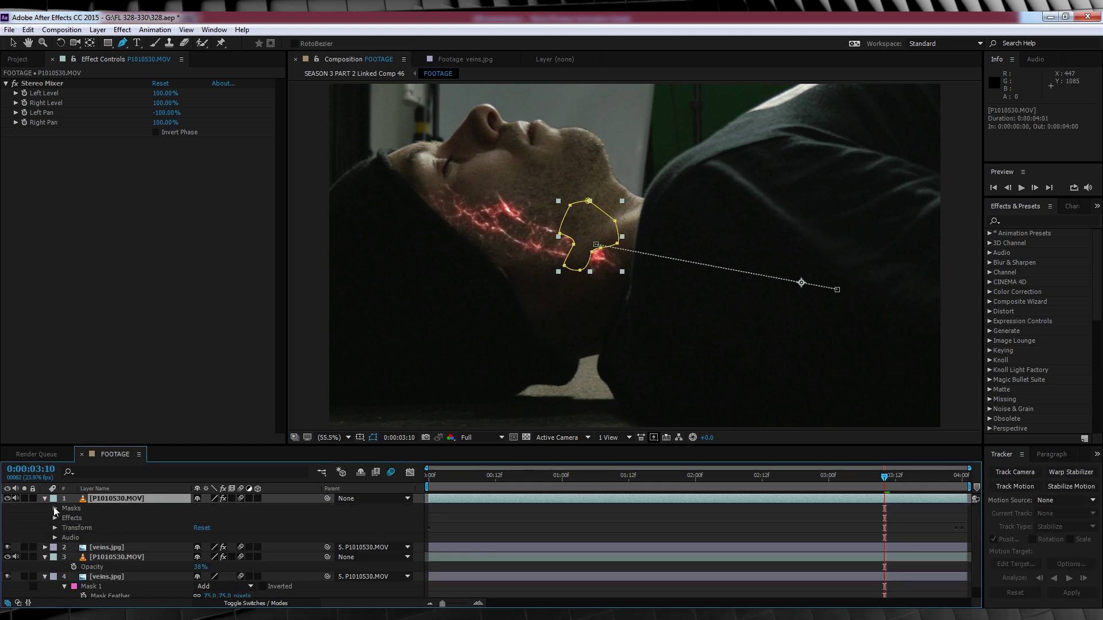
left_click(55, 509)
left_click(207, 518)
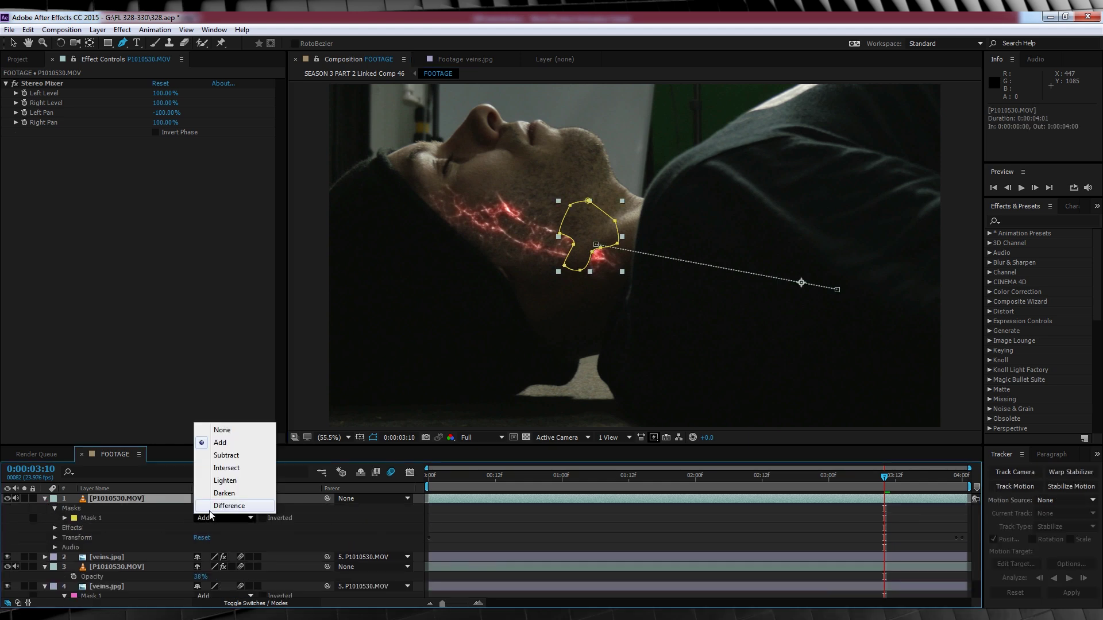
left_click(225, 456)
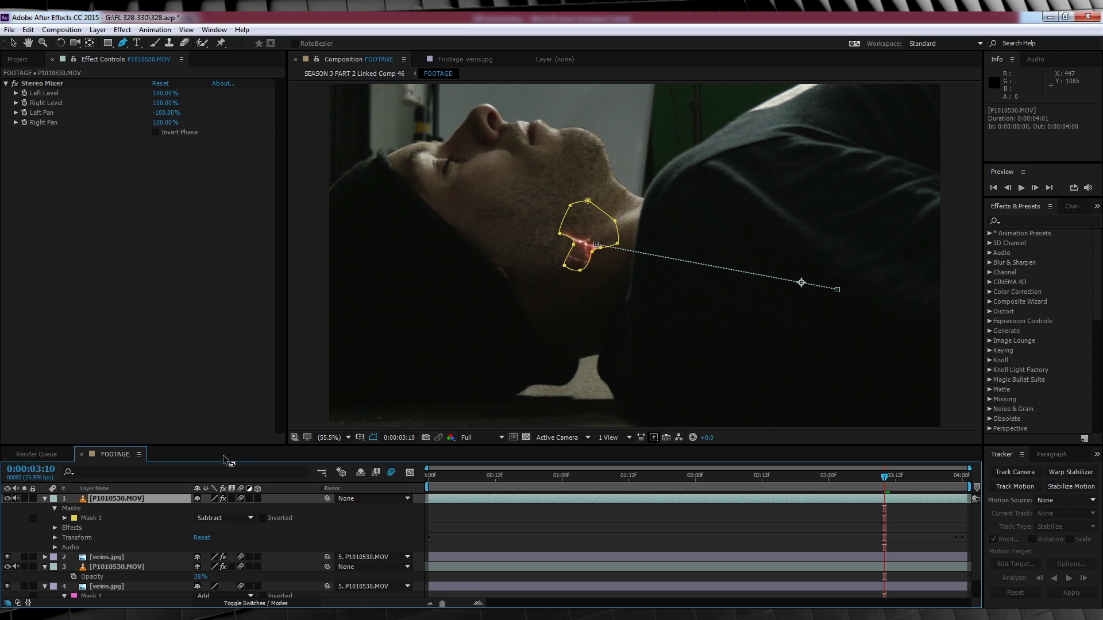
left_click(65, 519)
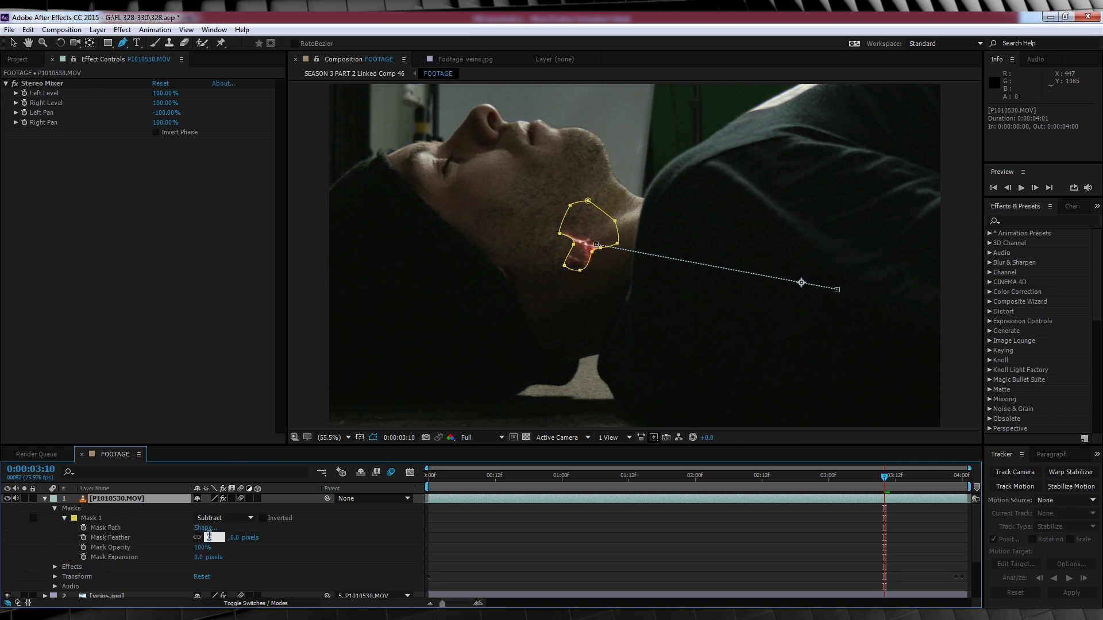
type("80")
key("Return")
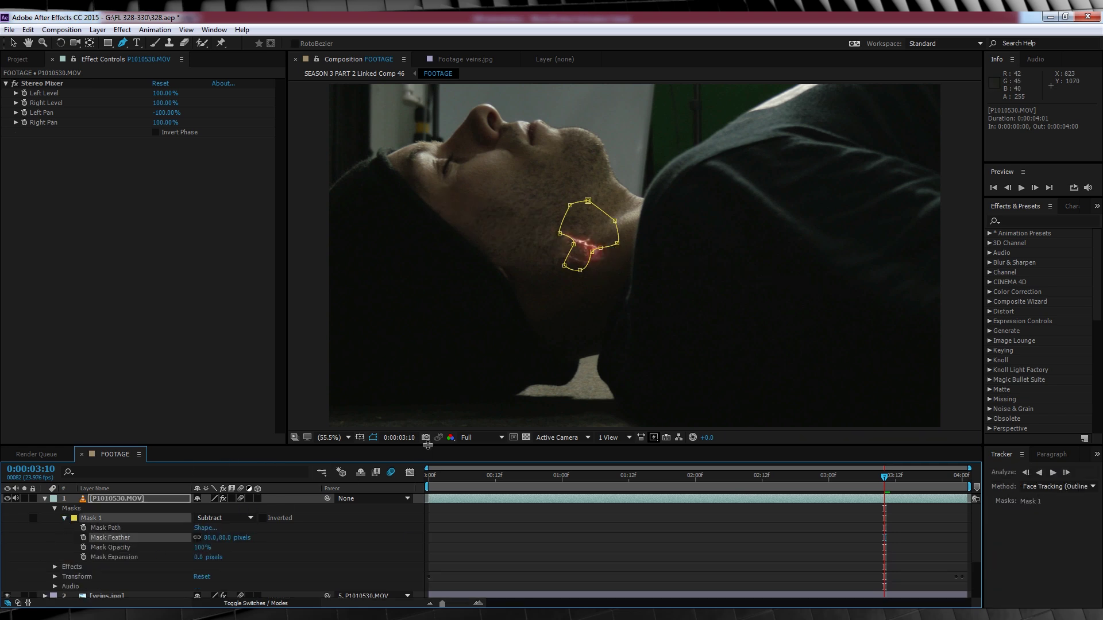
Keyframe Mask 1 from the shoulder at frame 0 to the head near 0:00:04:00, then preview.
left_click(436, 476)
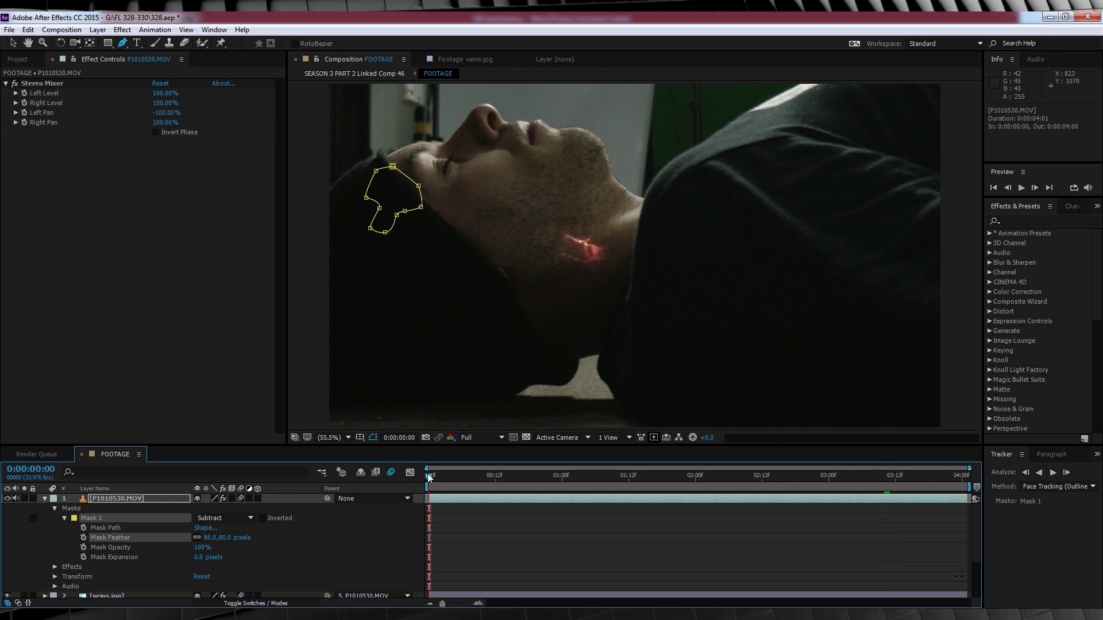
left_click(84, 528)
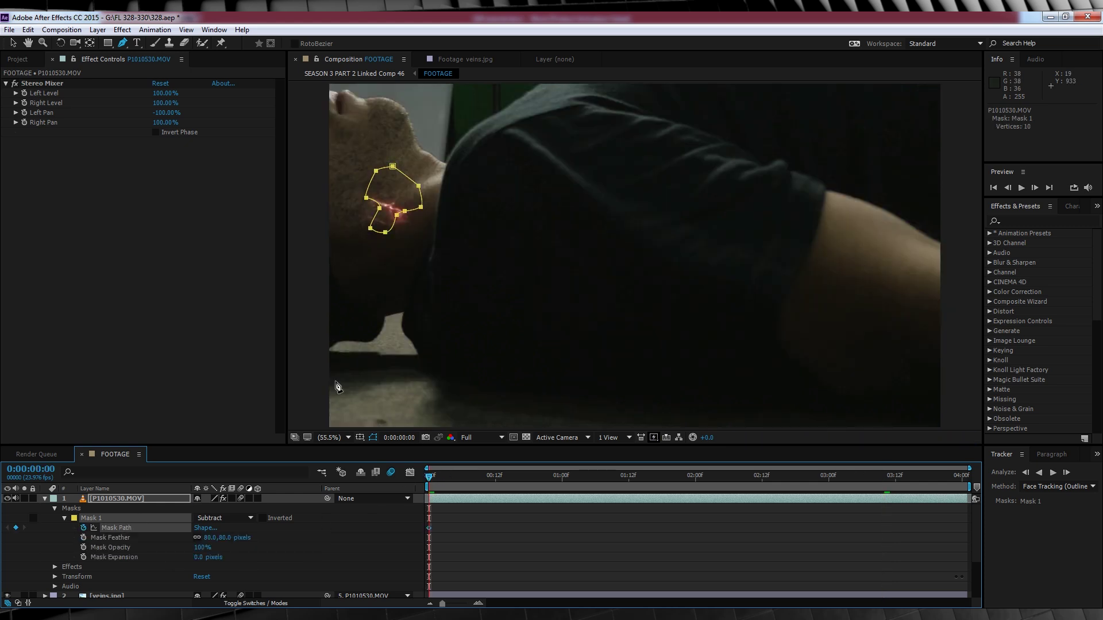
key("v")
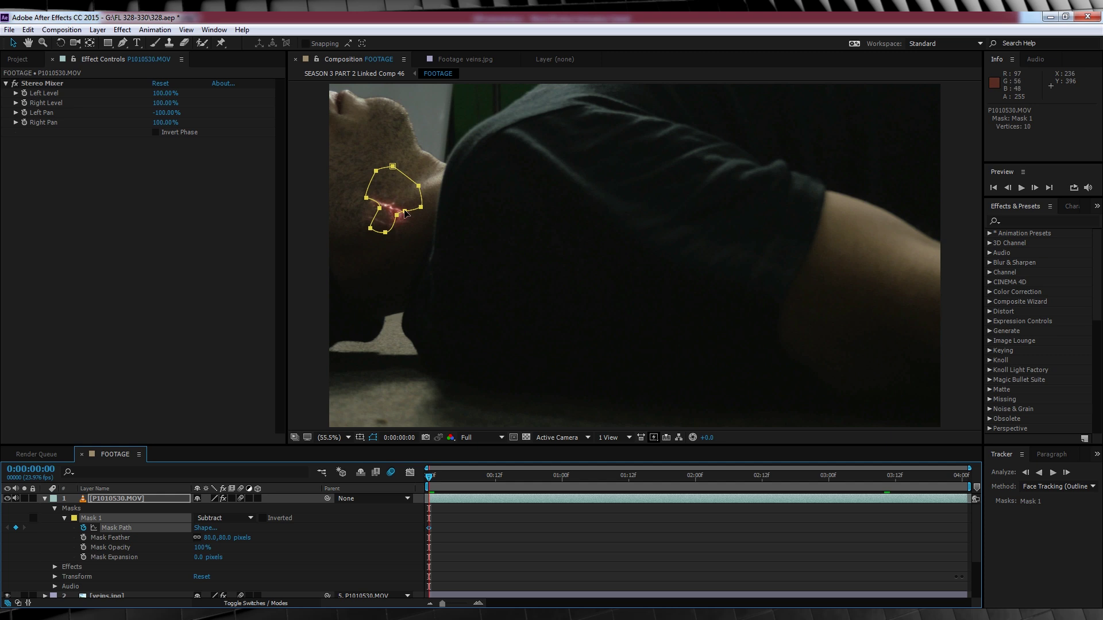
double_click(405, 214)
left_click_drag(405, 214, 467, 240)
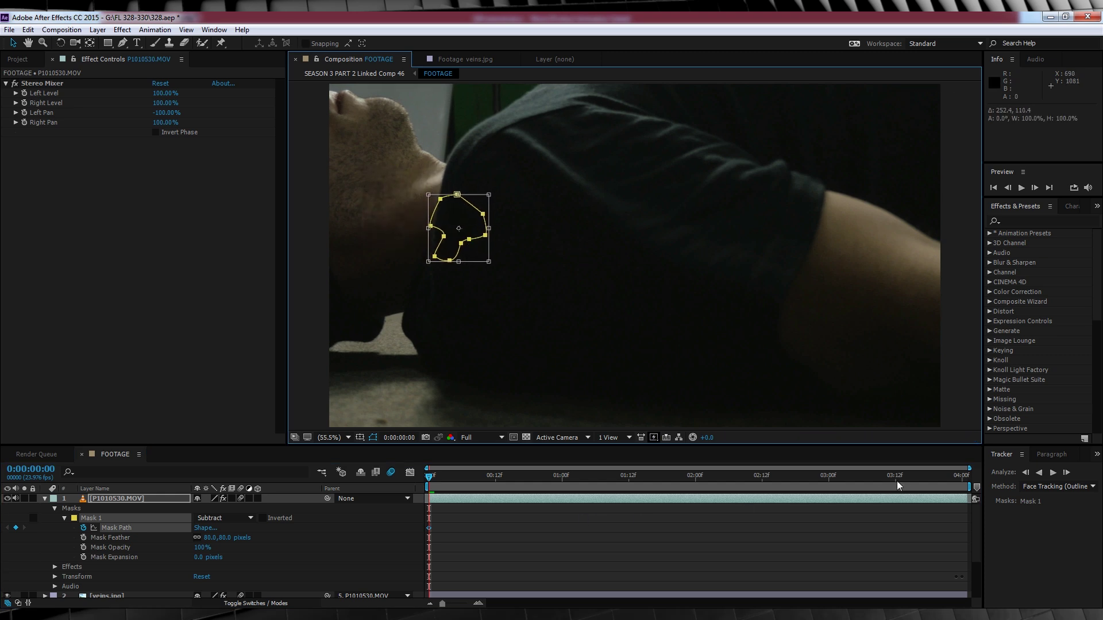
left_click_drag(899, 476, 963, 477)
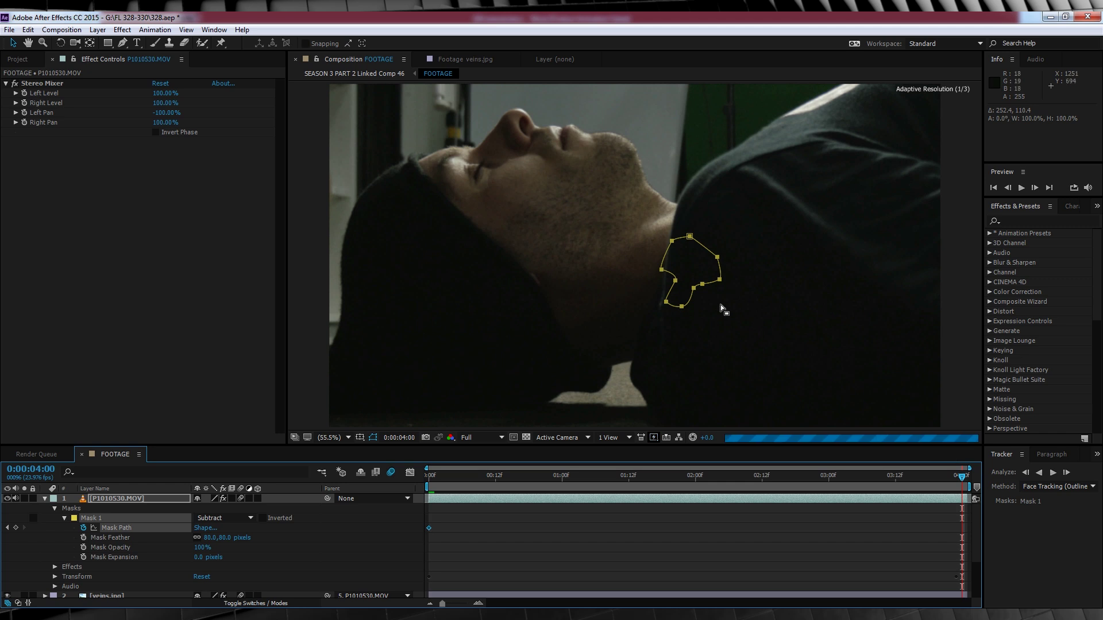
left_click_drag(690, 286, 500, 235)
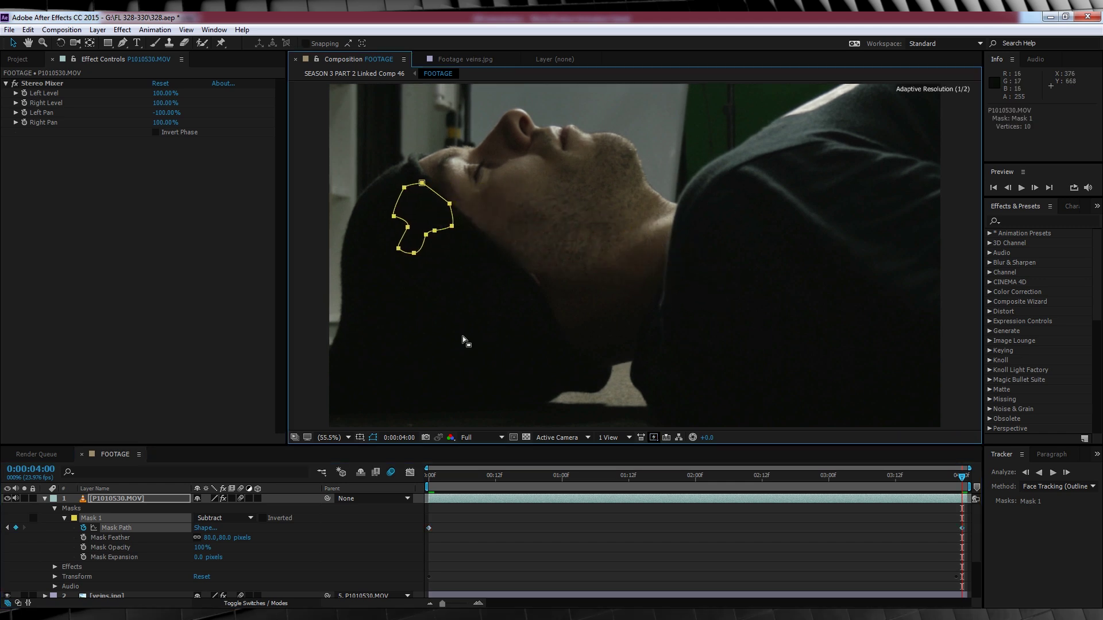
left_click(430, 480)
key("space")
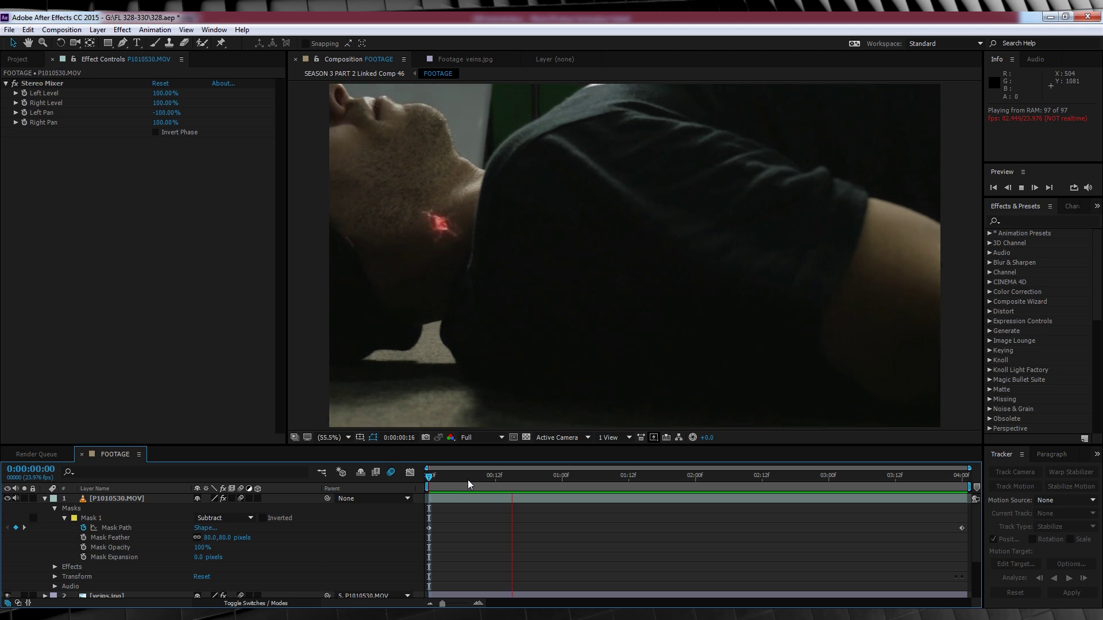